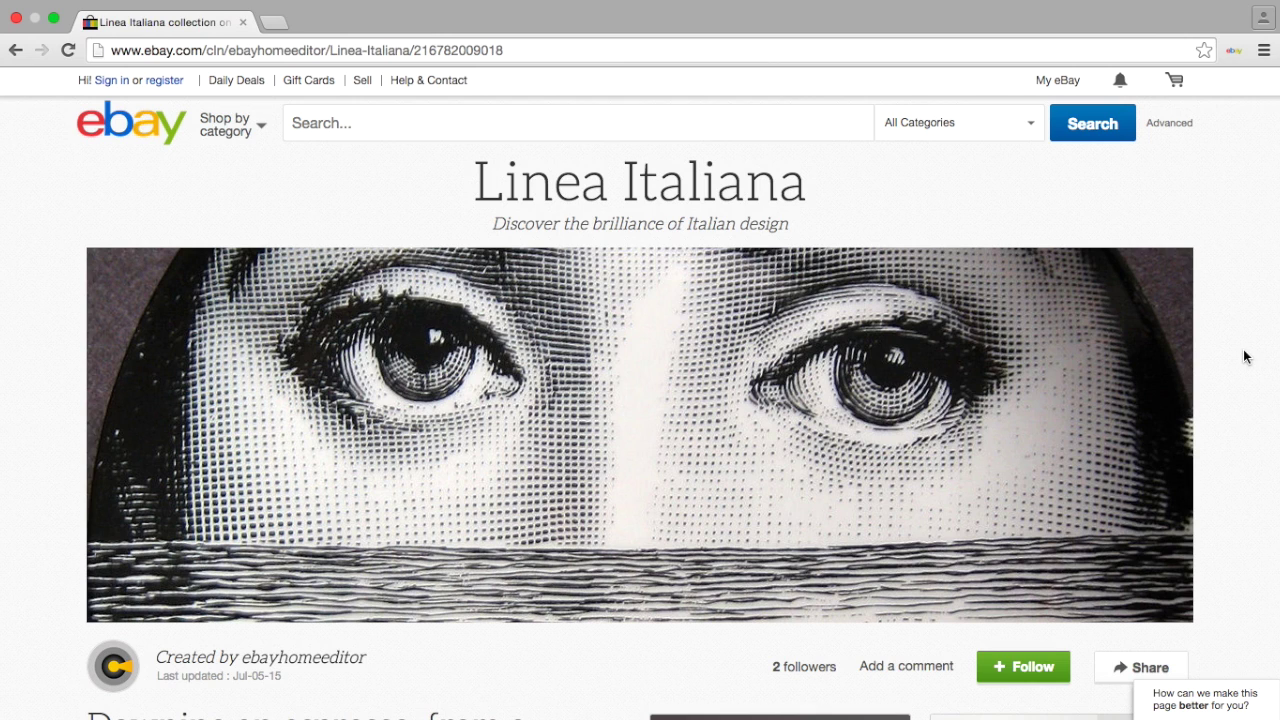
Open the By seller form in eBay's advanced search
{"action": "left_click", "coordinate": [1164, 128]}
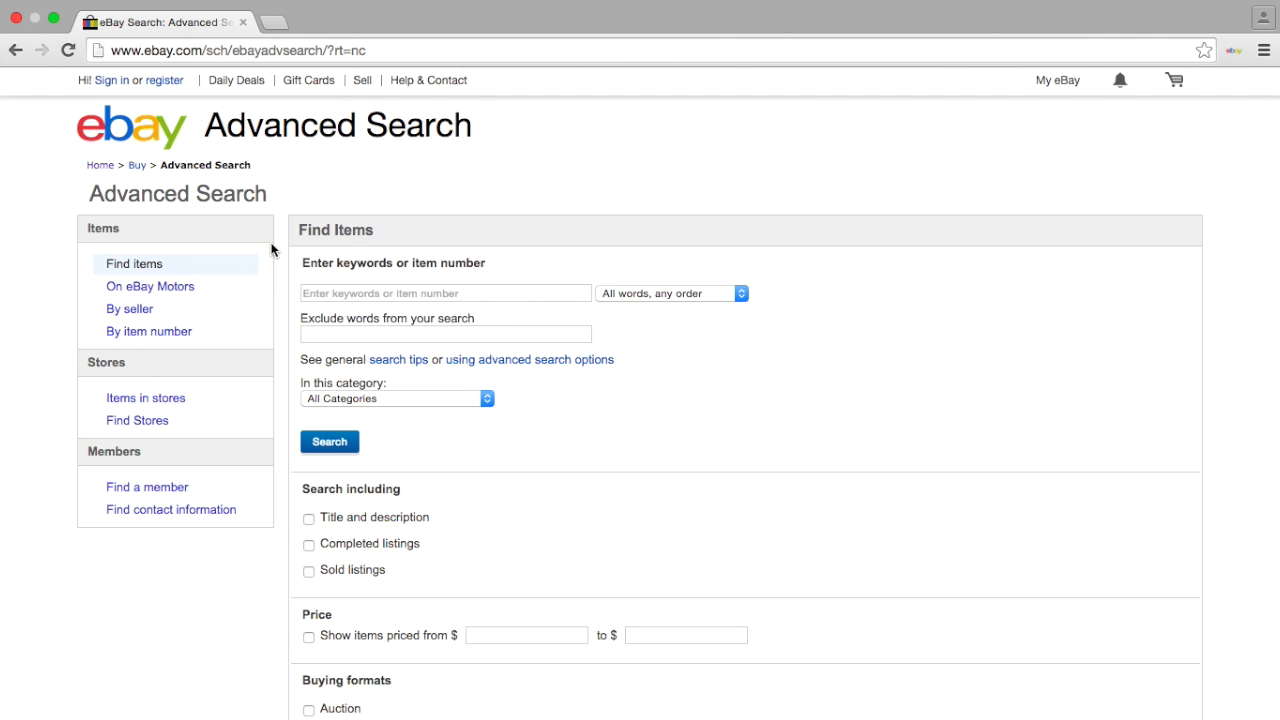
{"action": "right_click", "coordinate": [150, 320]}
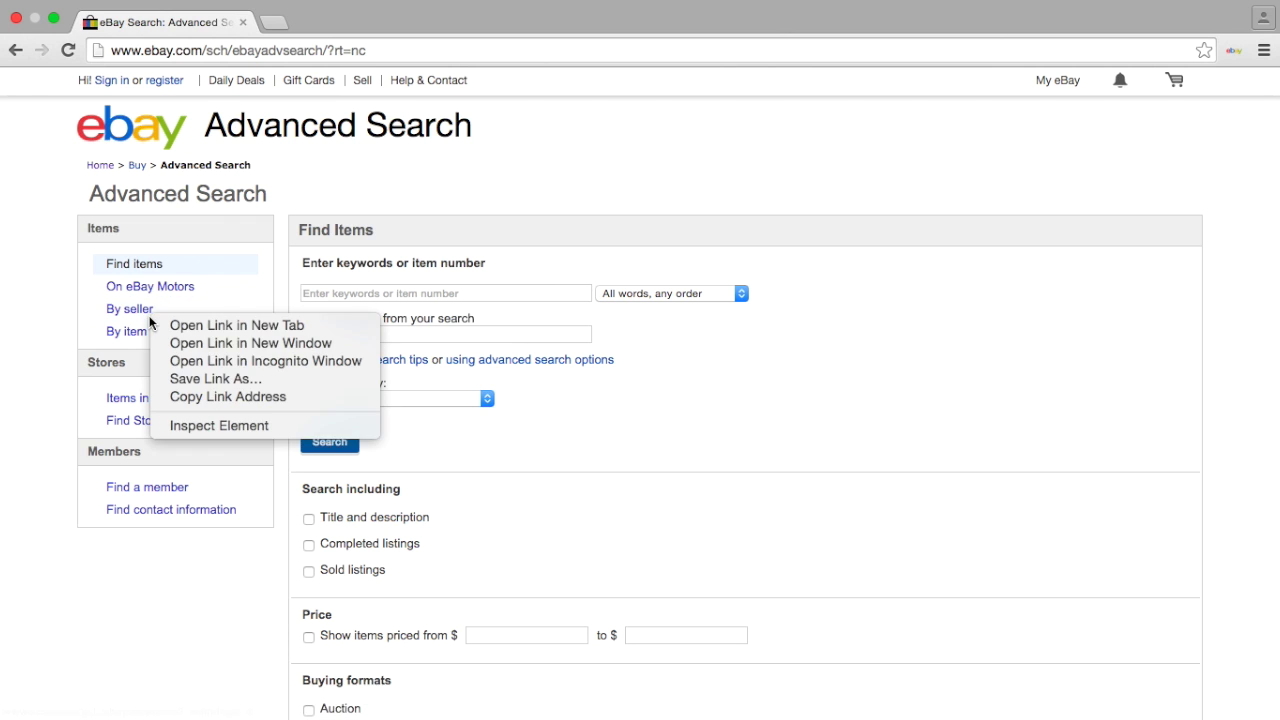
{"action": "left_click", "coordinate": [125, 320]}
{"action": "left_click", "coordinate": [125, 320]}
Search for the seller's items by user ID (0 results), then open their feedback profile
{"action": "left_click", "coordinate": [368, 282]}
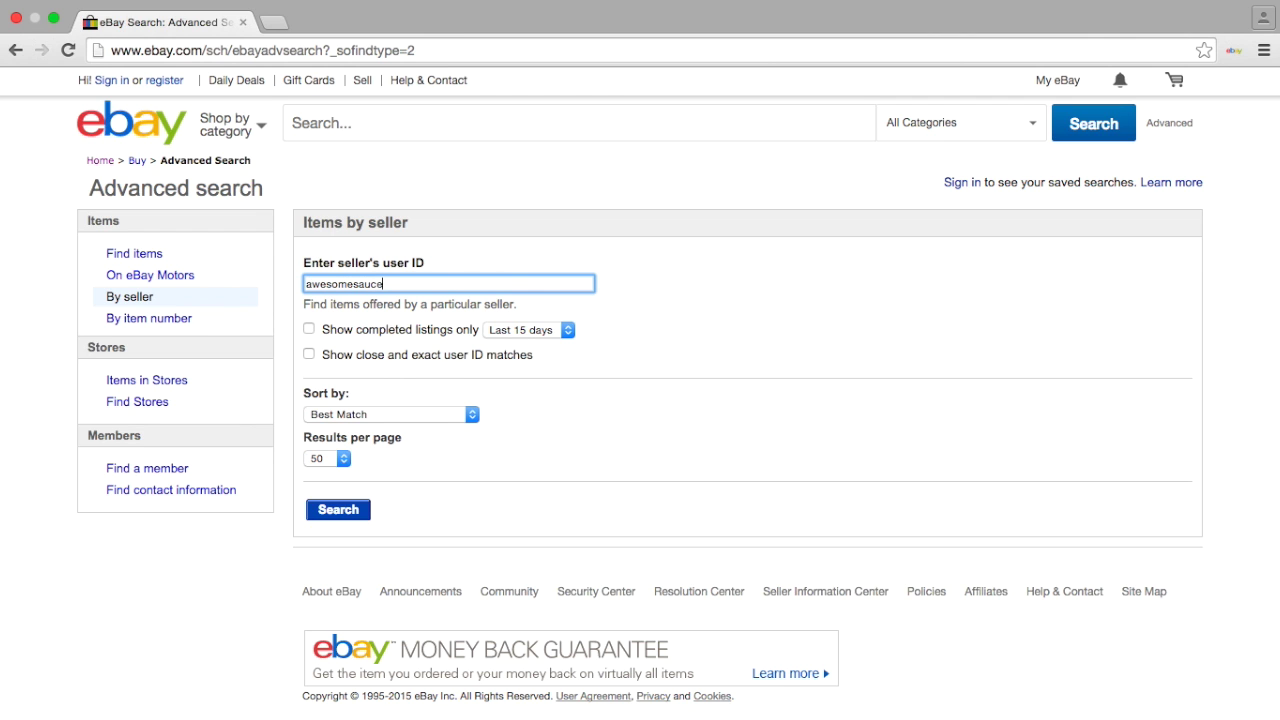
{"action": "left_click", "coordinate": [347, 516]}
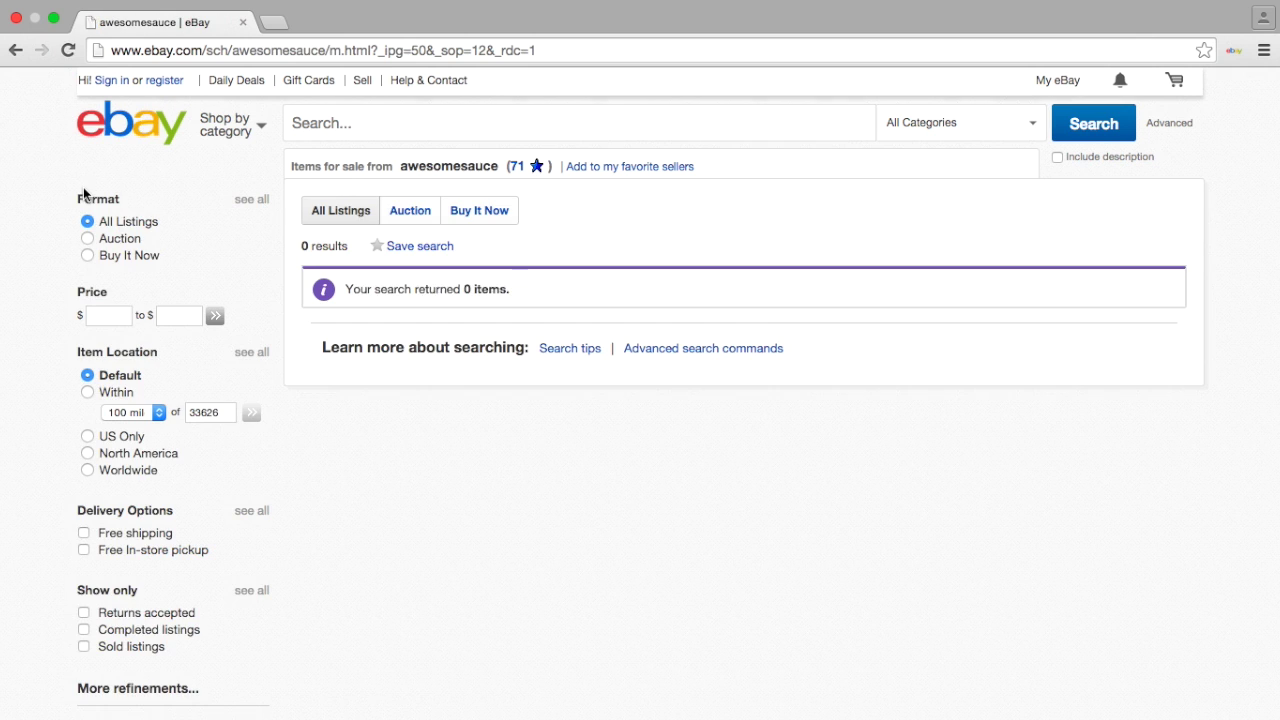
{"action": "left_click", "coordinate": [516, 166]}
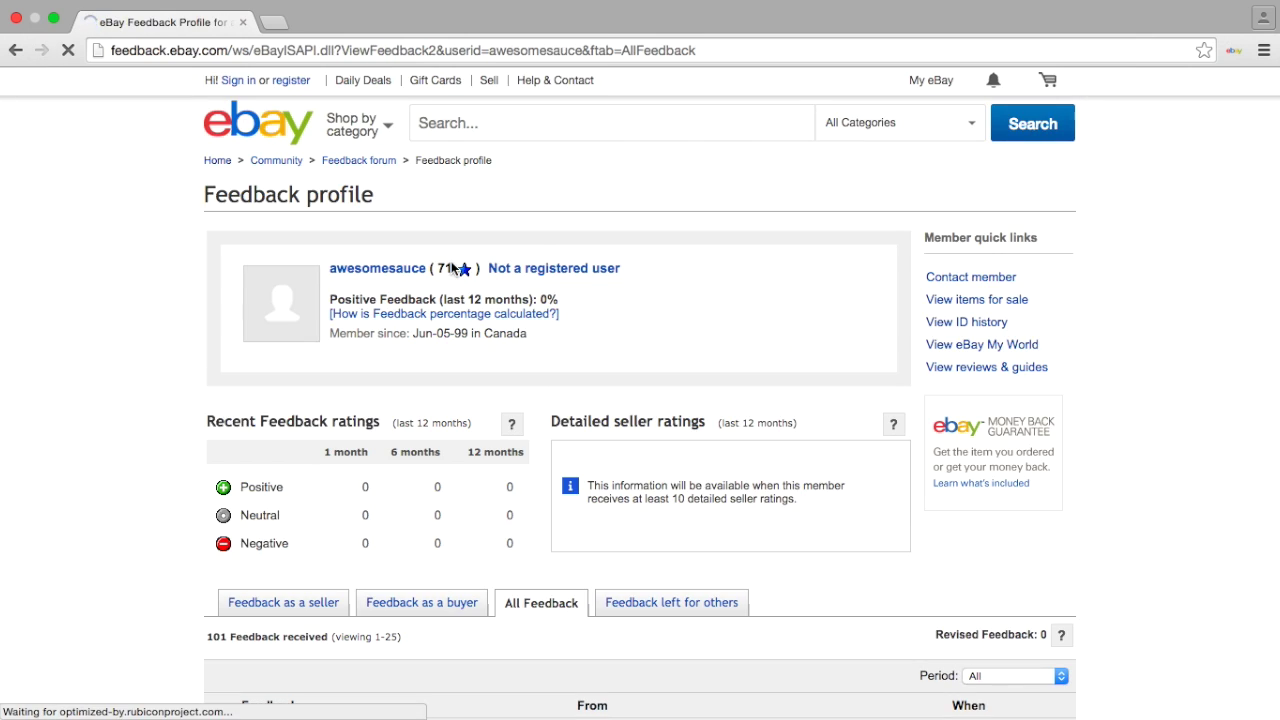
Show only the seller's feedback received as a seller, then go back to the Items by seller form
{"action": "left_click", "coordinate": [304, 604]}
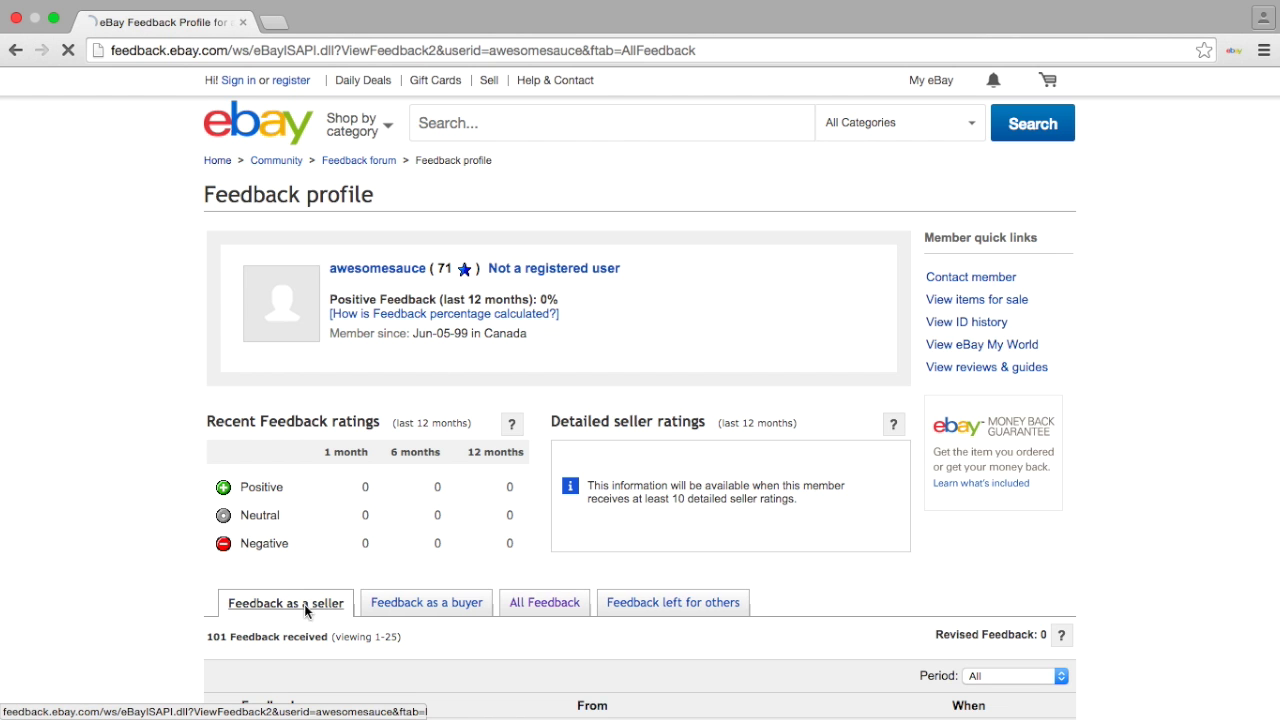
{"action": "scroll", "coordinate": [160, 500], "scroll_direction": "down", "scroll_amount": 5}
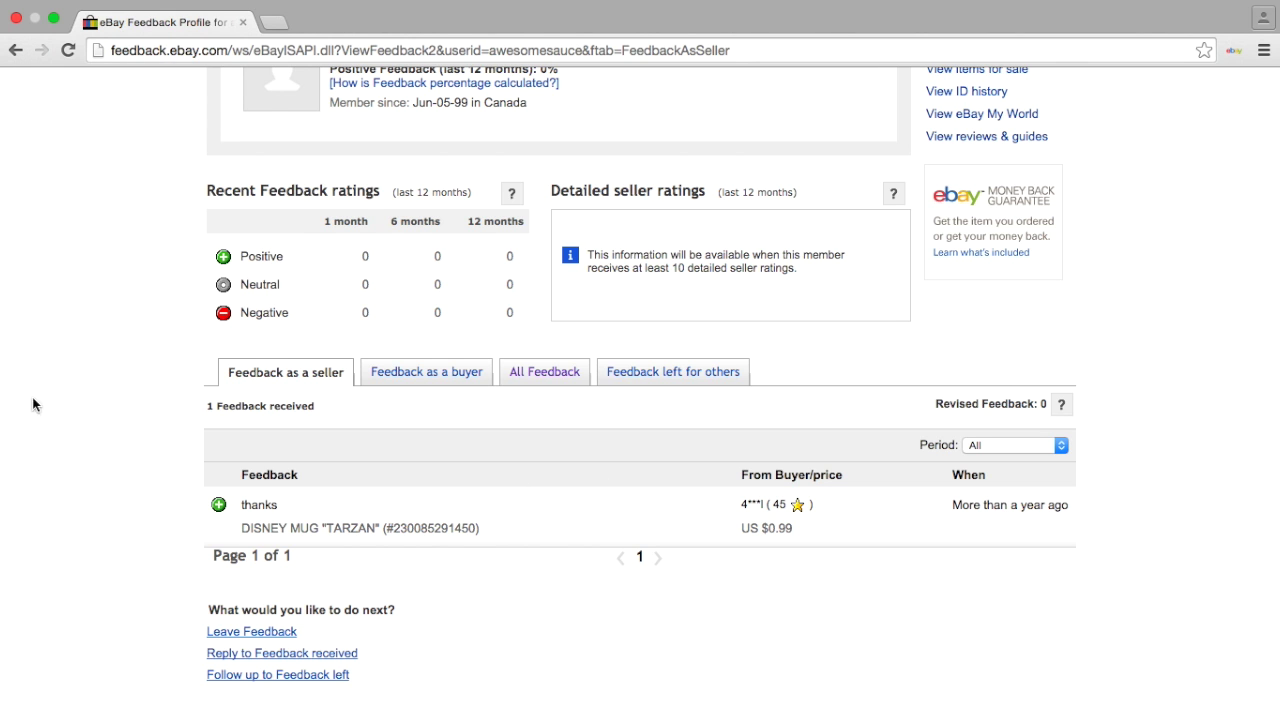
{"action": "left_click", "coordinate": [15, 50]}
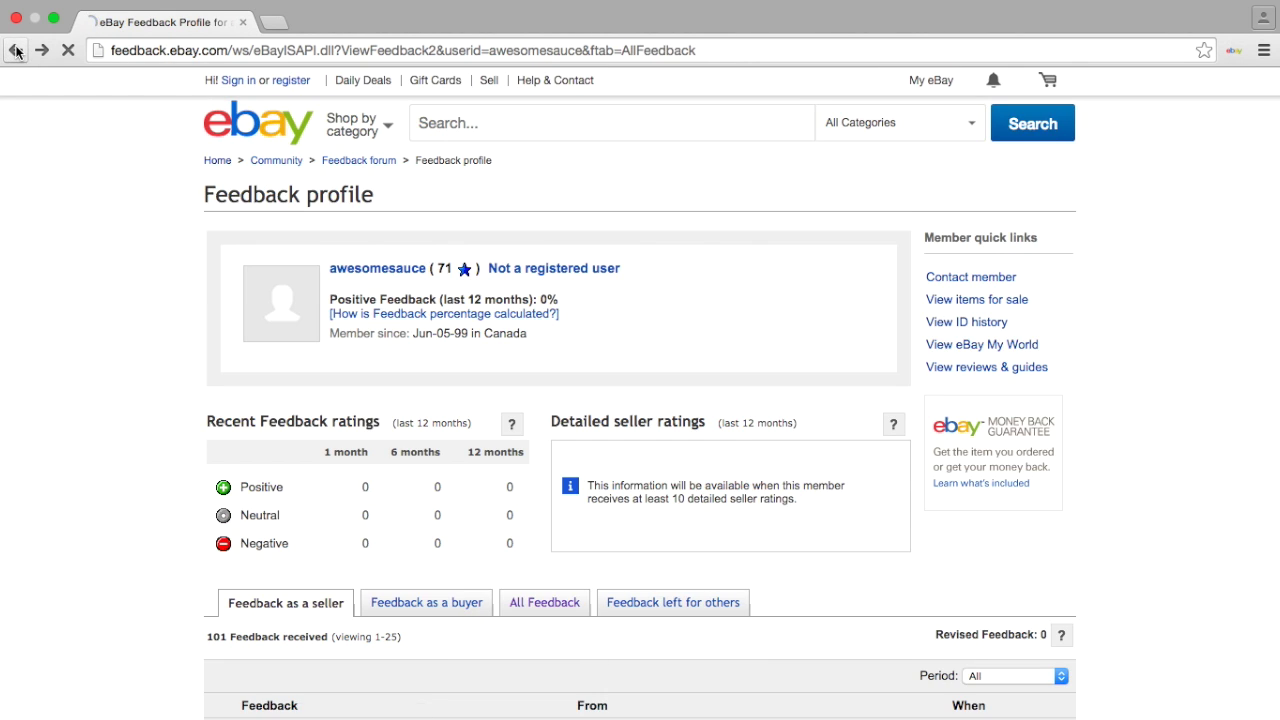
{"action": "left_click", "coordinate": [16, 50]}
{"action": "left_click", "coordinate": [16, 50]}
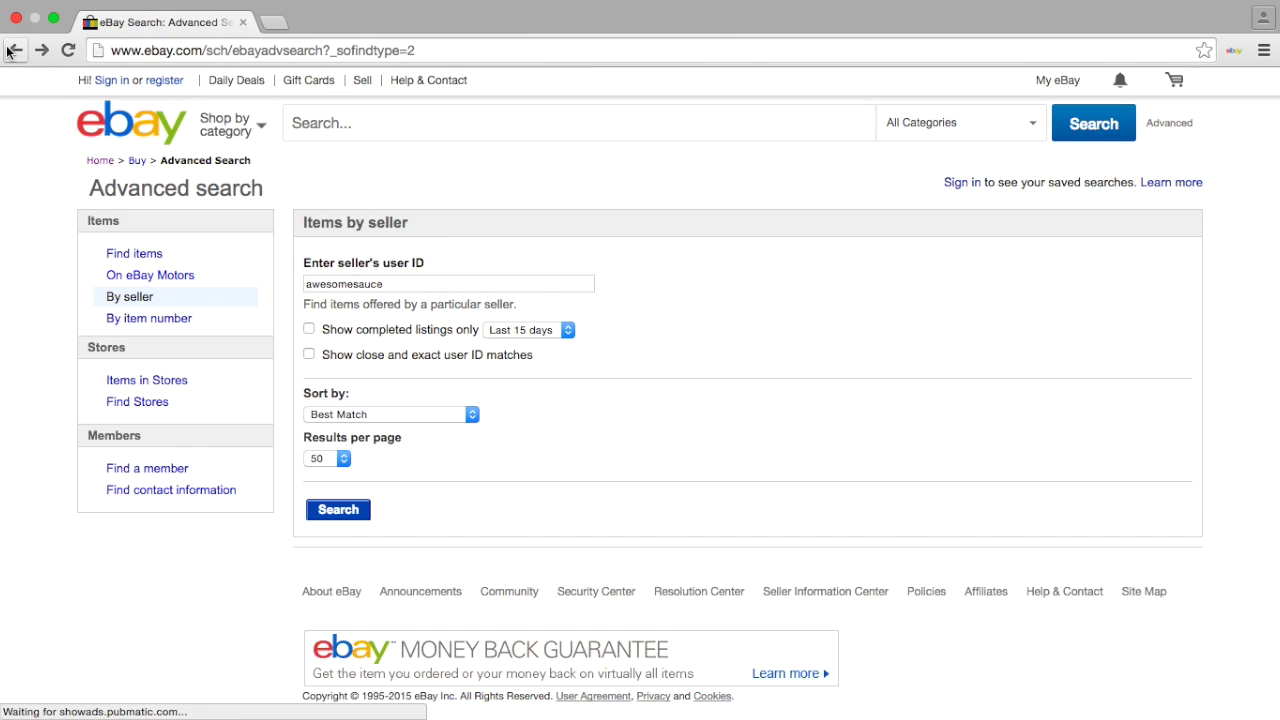
Switch advanced search from the By item number form to the Find items form
{"action": "left_click", "coordinate": [175, 330]}
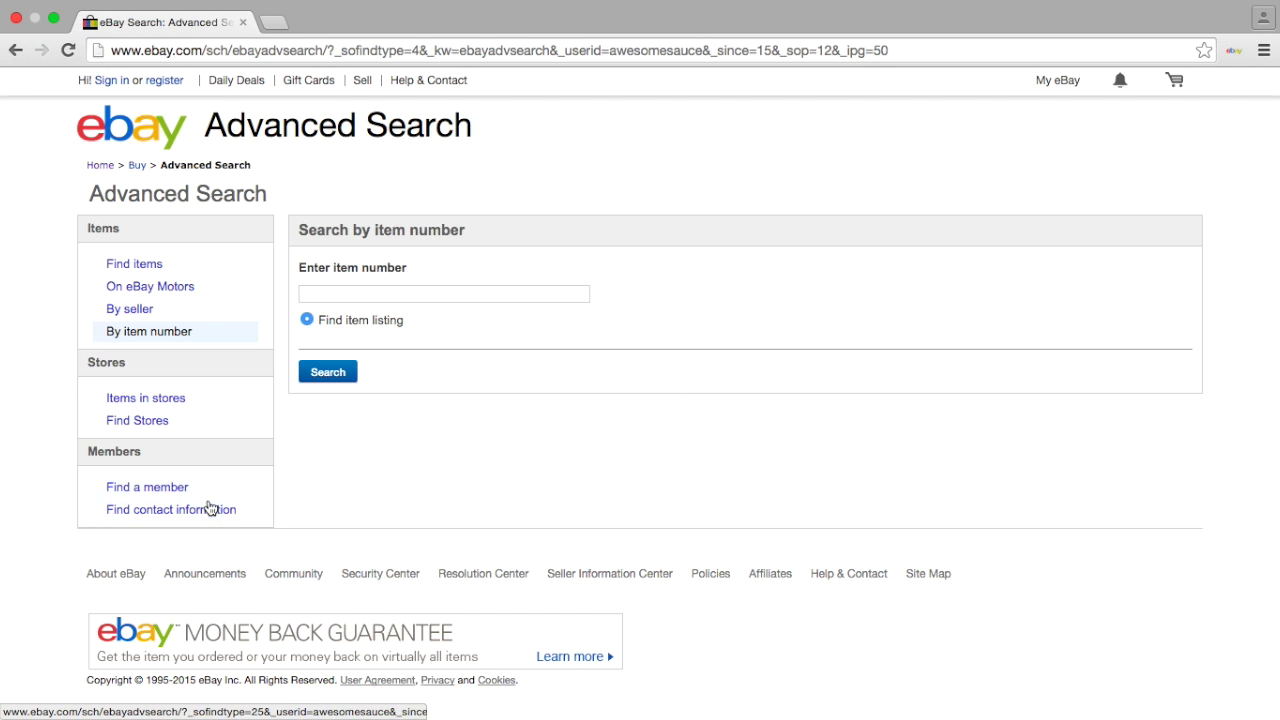
{"action": "left_click", "coordinate": [160, 265]}
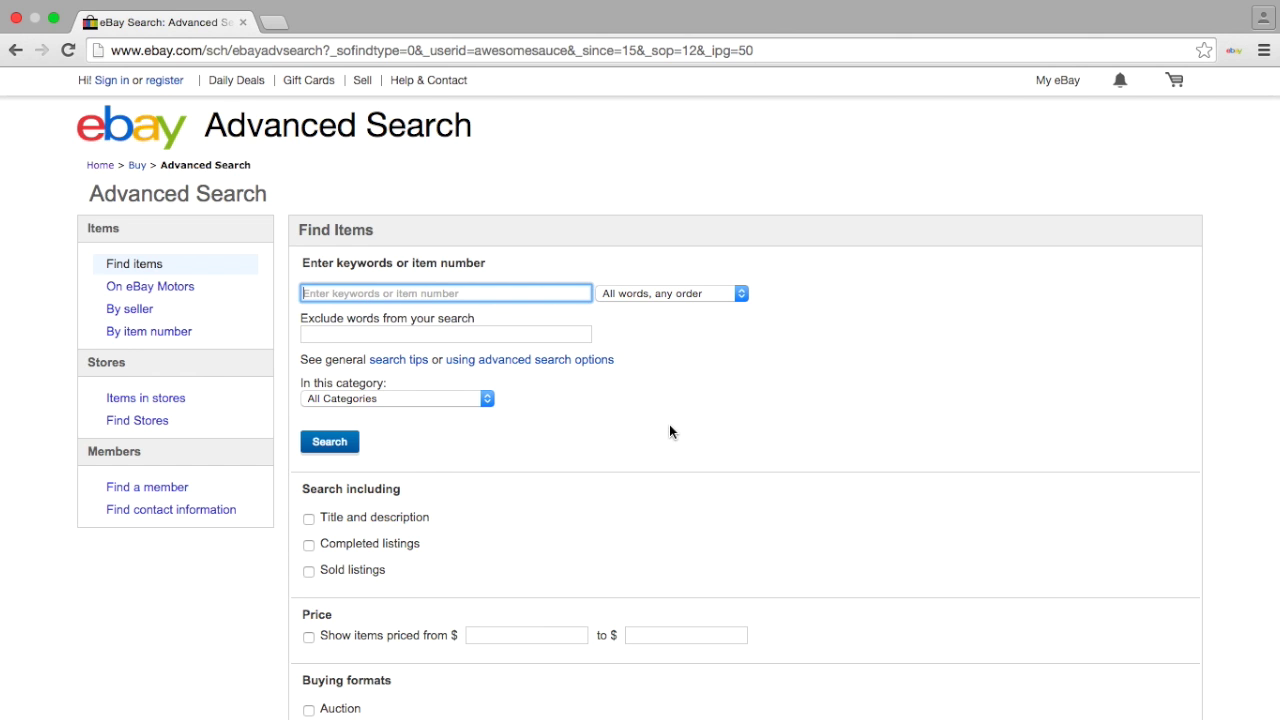
Run a keyword search for 'Disney' and scroll through the 1,636,075 results
{"action": "type", "text": "Disney"}
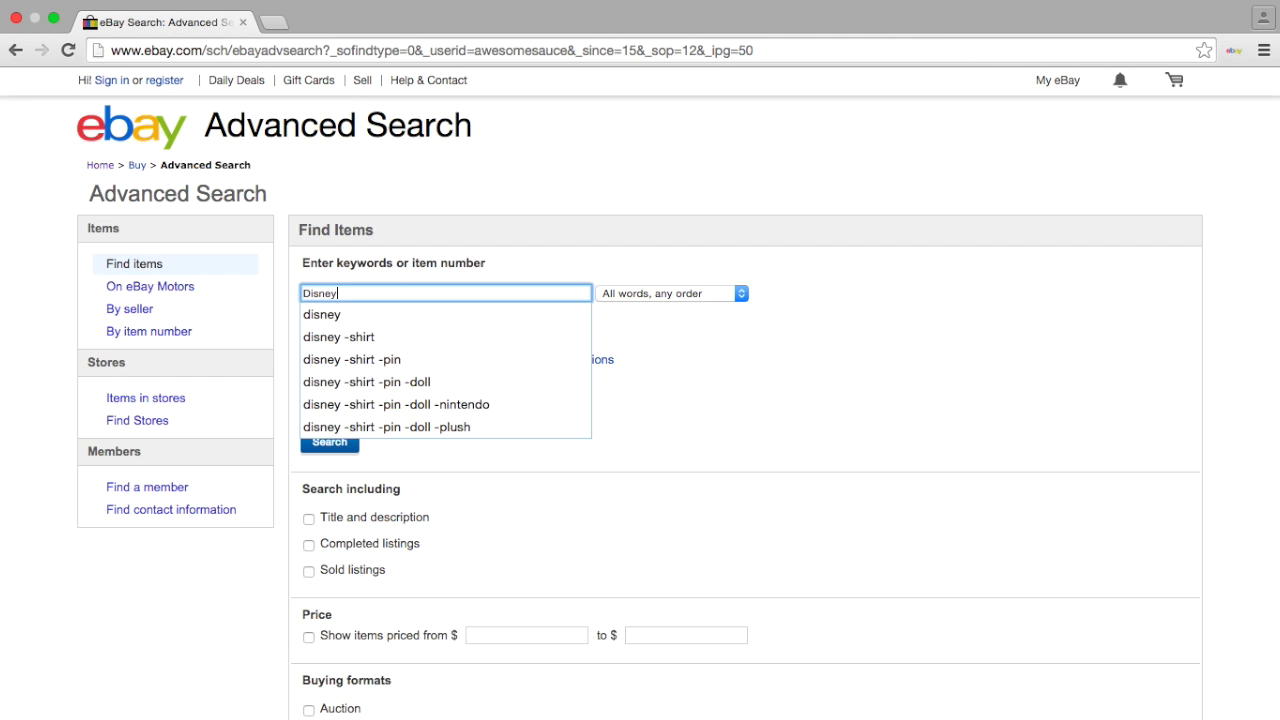
{"action": "key", "text": "Return"}
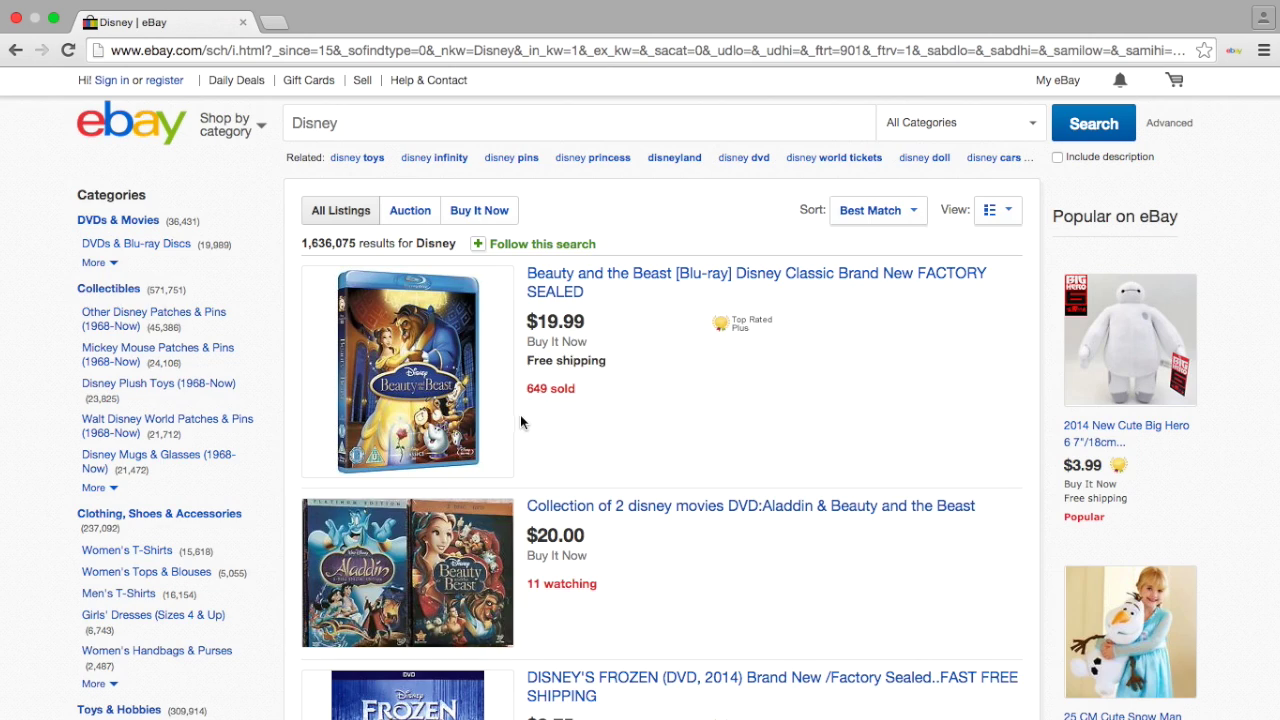
{"action": "scroll", "coordinate": [702, 429], "scroll_direction": "down", "scroll_amount": 6}
{"action": "scroll", "coordinate": [702, 429], "scroll_direction": "down", "scroll_amount": 4}
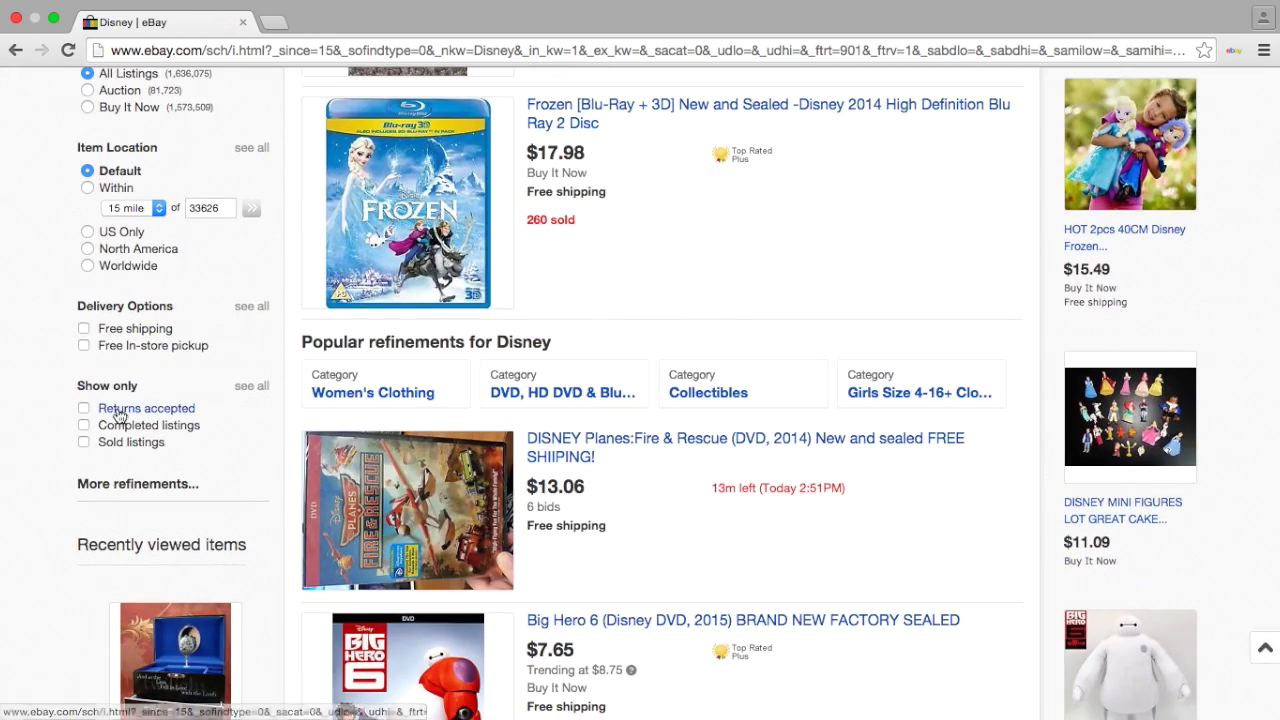
Limit the Disney results to completed listings (657,096 items) and scroll through them
{"action": "left_click", "coordinate": [115, 428]}
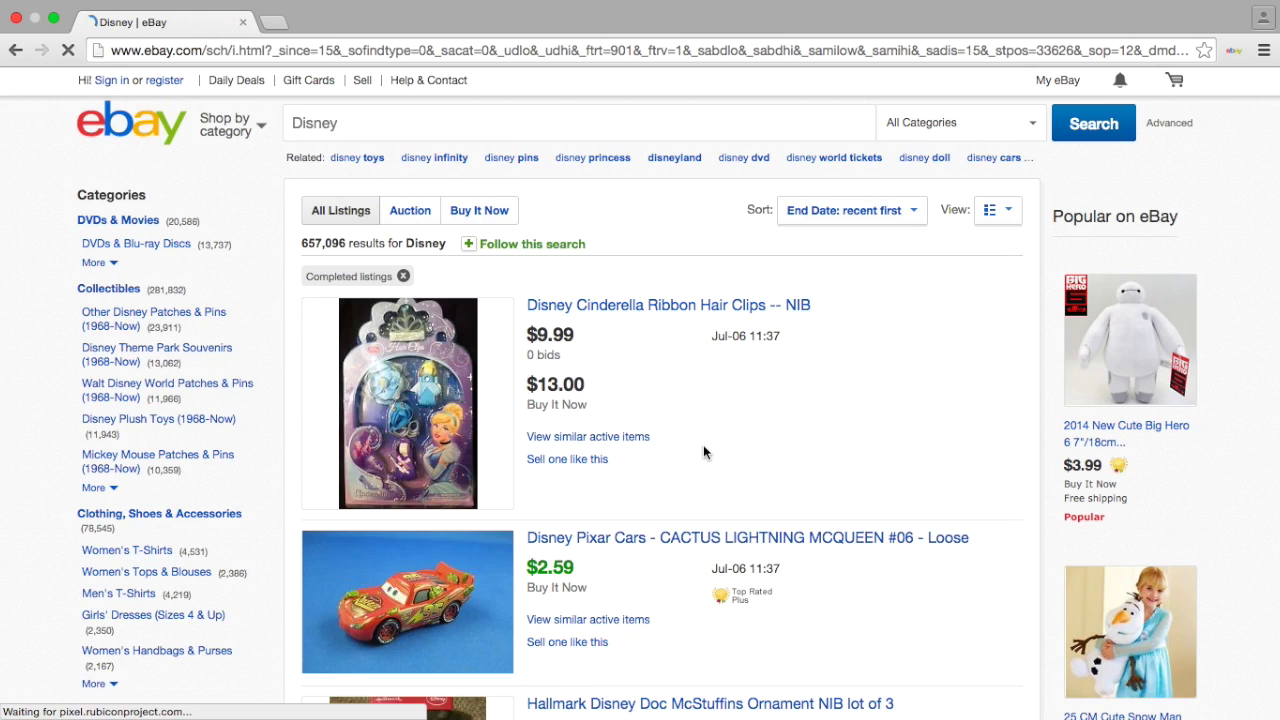
{"action": "scroll", "coordinate": [703, 452], "scroll_direction": "down", "scroll_amount": 1}
{"action": "scroll", "coordinate": [703, 452], "scroll_direction": "down", "scroll_amount": 10}
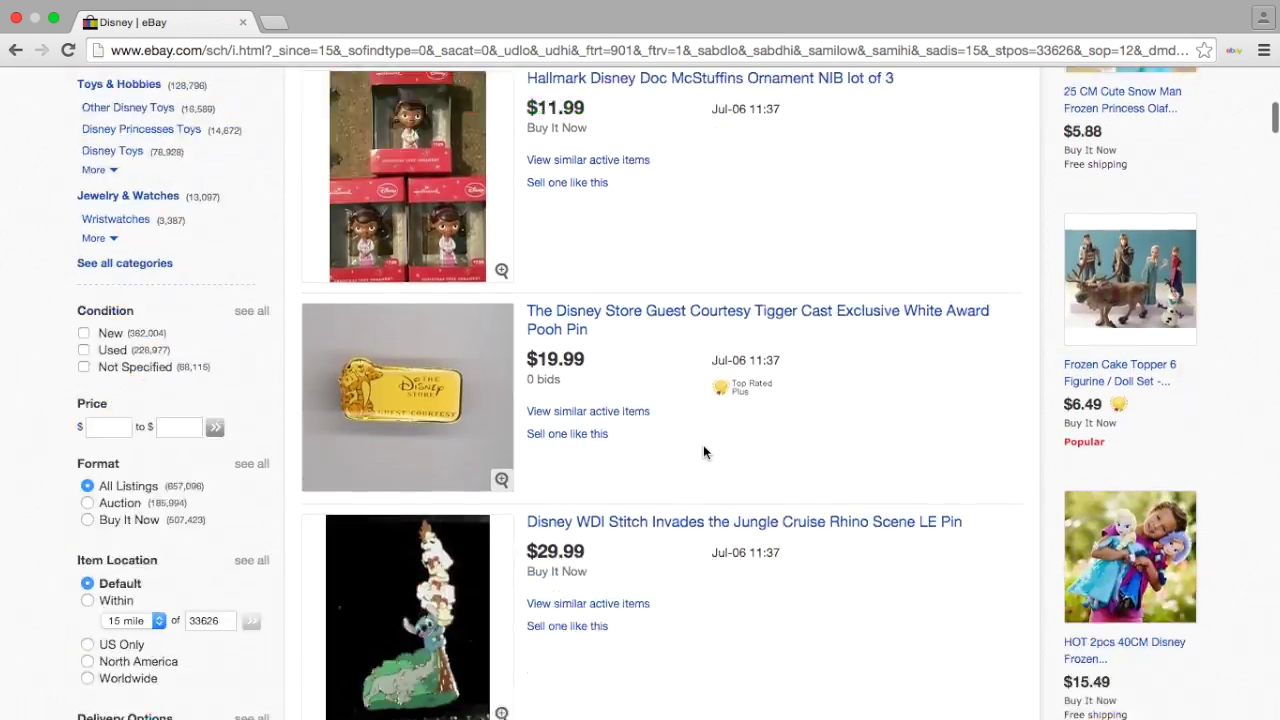
{"action": "scroll", "coordinate": [703, 452], "scroll_direction": "down", "scroll_amount": 1}
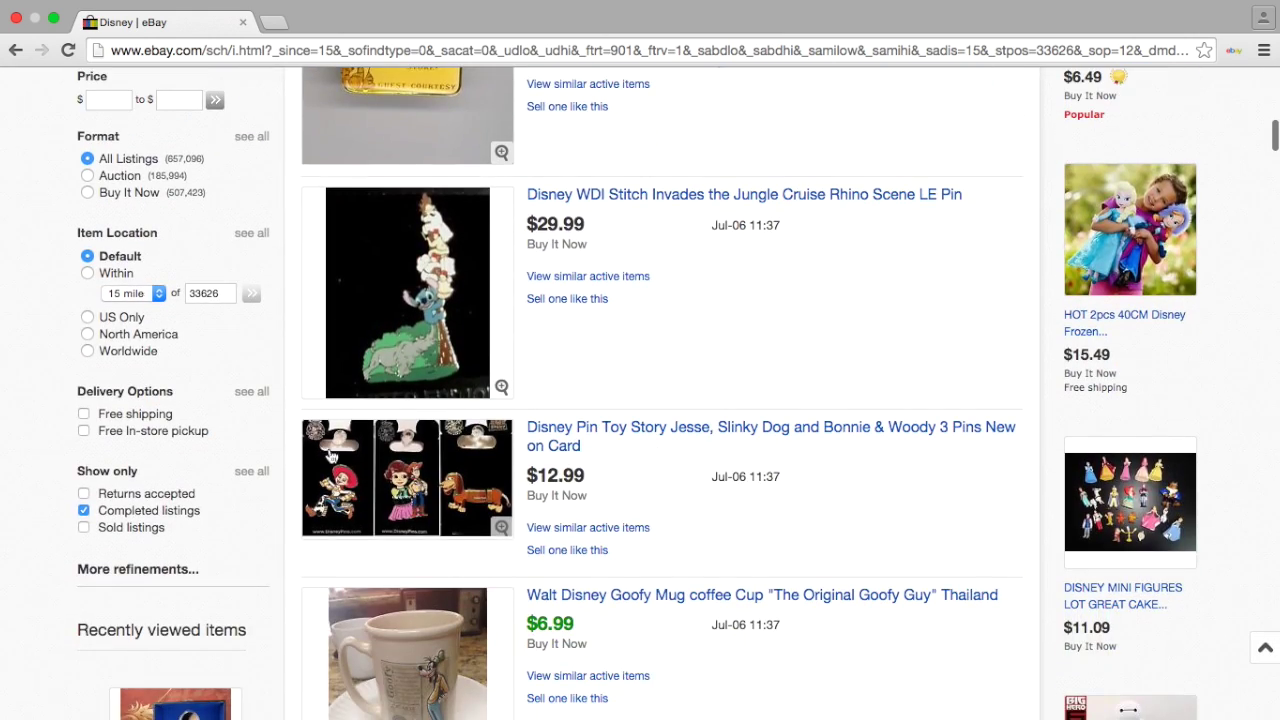
{"action": "scroll", "coordinate": [607, 407], "scroll_direction": "up", "scroll_amount": 3}
{"action": "scroll", "coordinate": [607, 407], "scroll_direction": "up", "scroll_amount": 10}
{"action": "scroll", "coordinate": [766, 370], "scroll_direction": "down", "scroll_amount": 12}
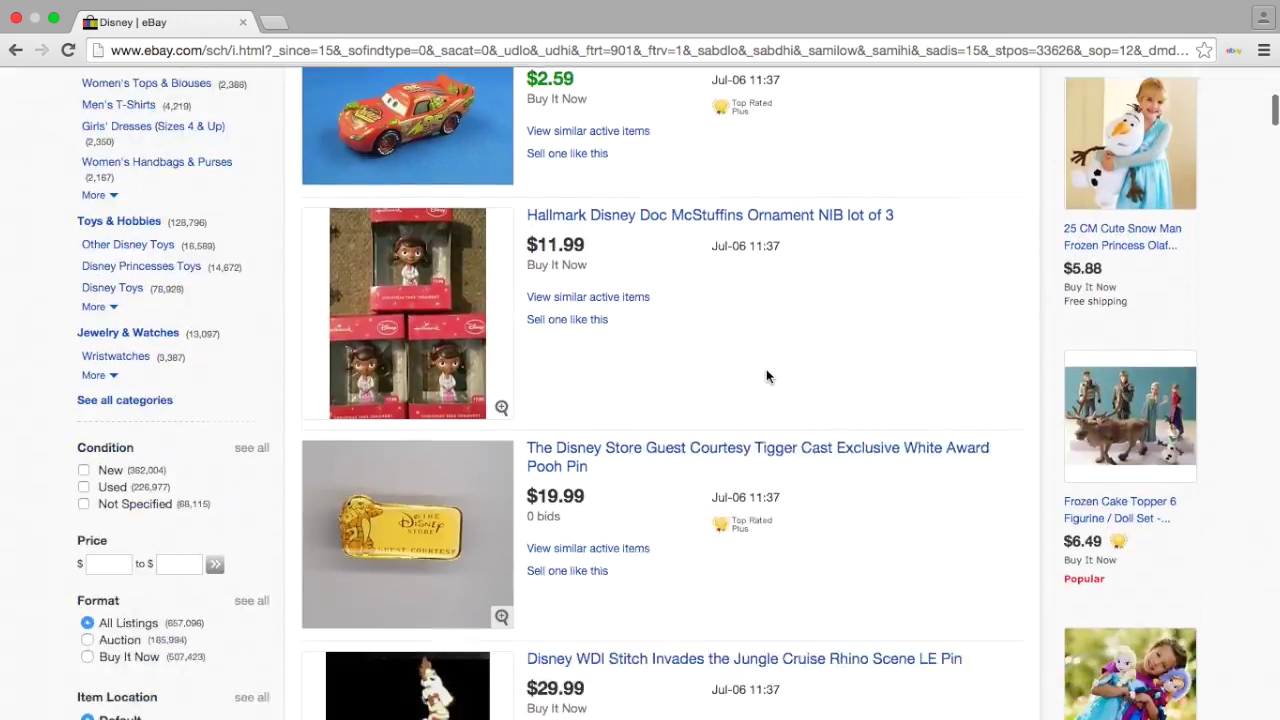
{"action": "scroll", "coordinate": [766, 372], "scroll_direction": "up", "scroll_amount": 10}
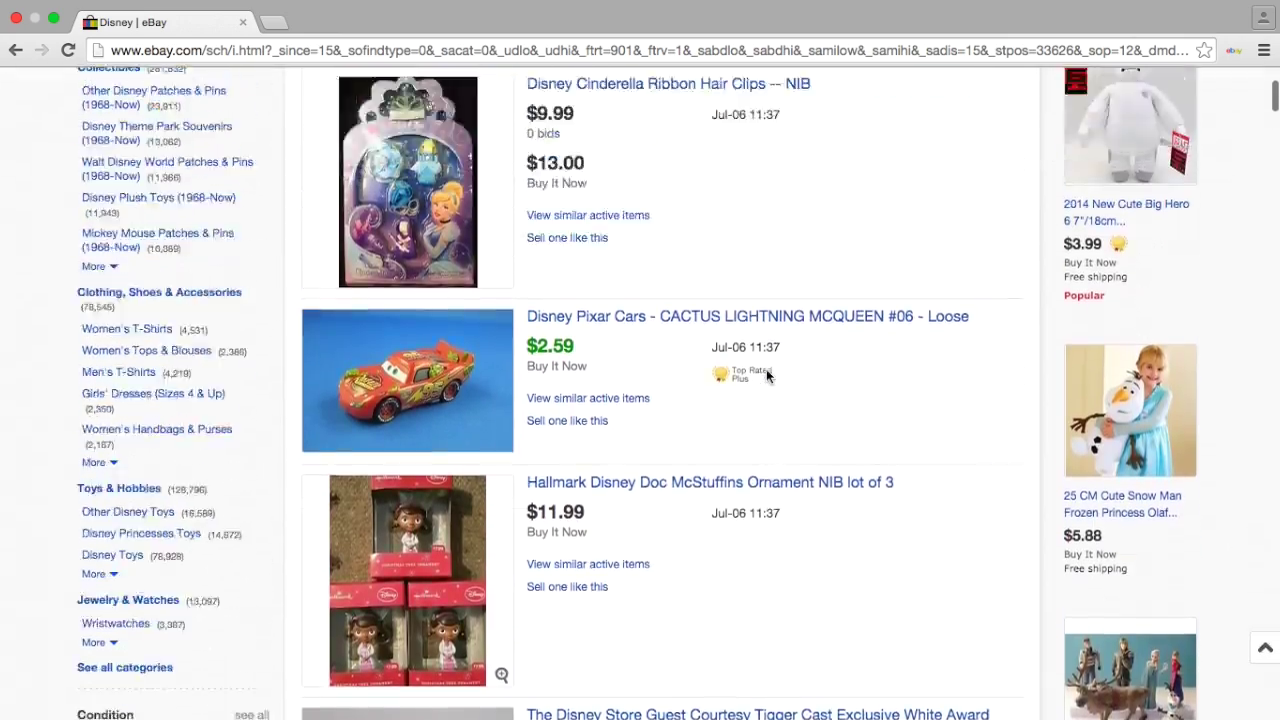
{"action": "scroll", "coordinate": [766, 369], "scroll_direction": "down", "scroll_amount": 15}
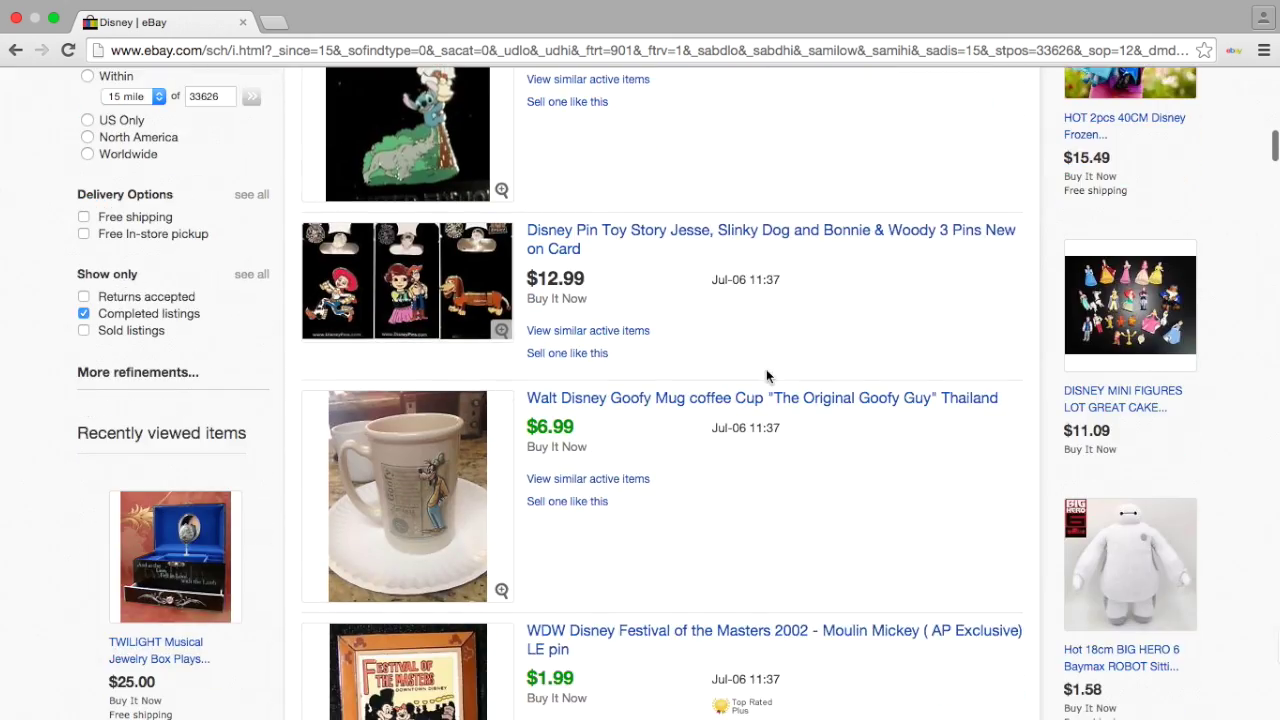
{"action": "scroll", "coordinate": [766, 370], "scroll_direction": "down", "scroll_amount": 10}
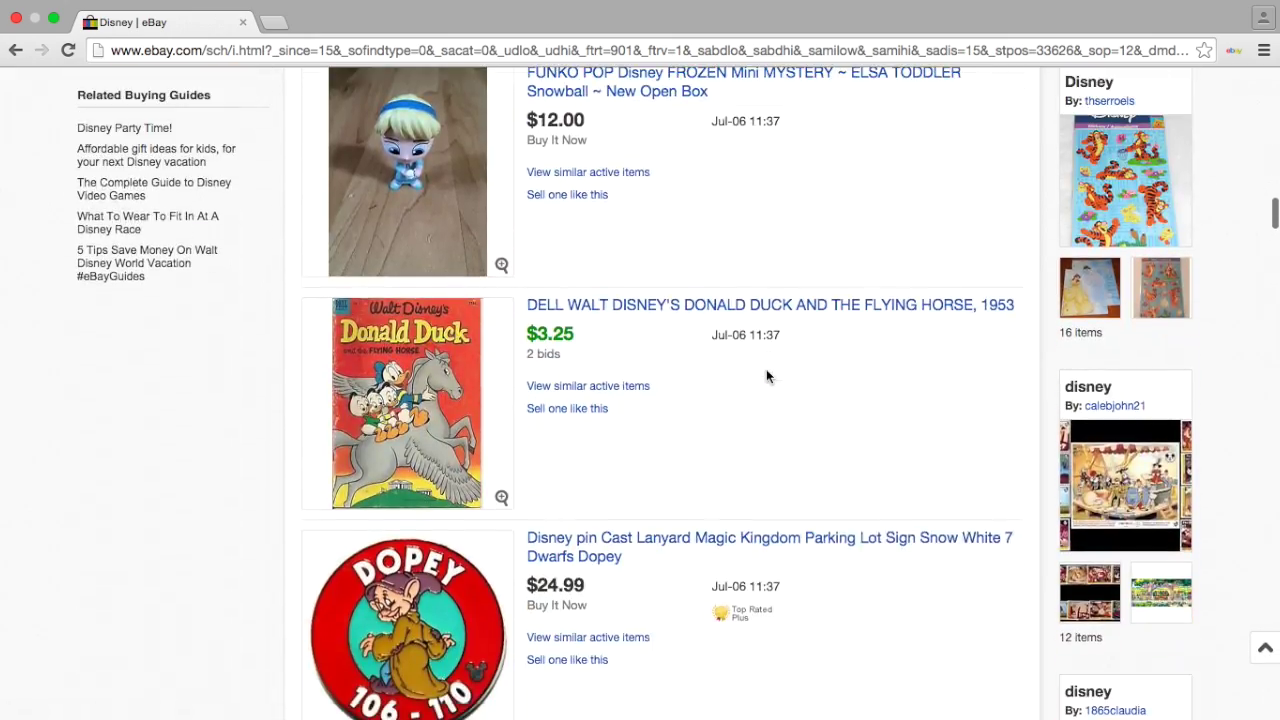
{"action": "scroll", "coordinate": [766, 376], "scroll_direction": "down", "scroll_amount": 15}
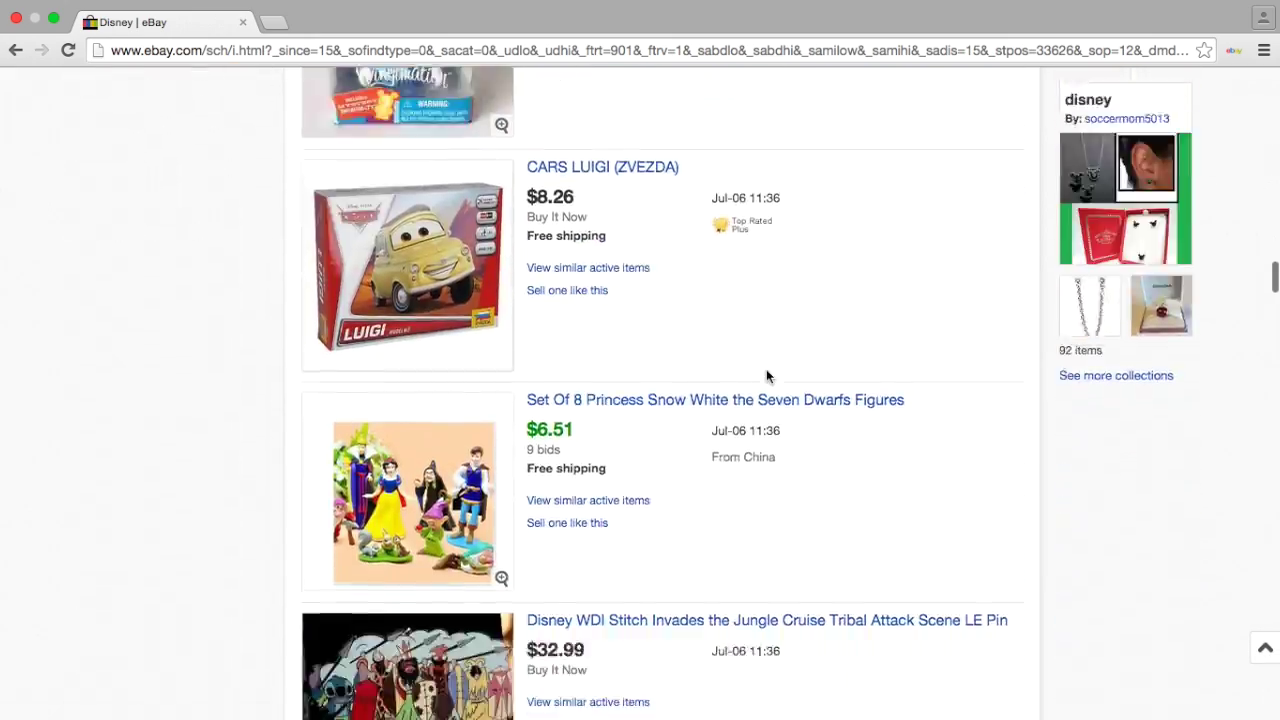
{"action": "scroll", "coordinate": [766, 376], "scroll_direction": "up", "scroll_amount": 20}
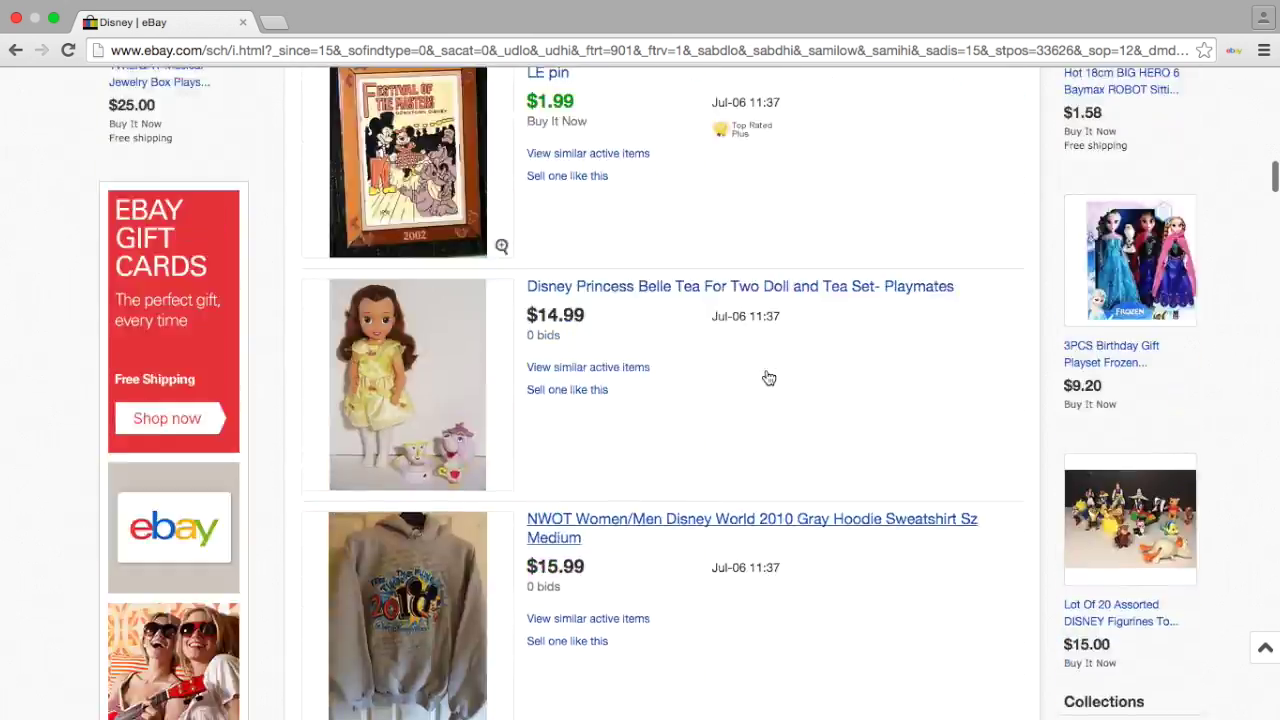
{"action": "scroll", "coordinate": [555, 356], "scroll_direction": "up", "scroll_amount": 20}
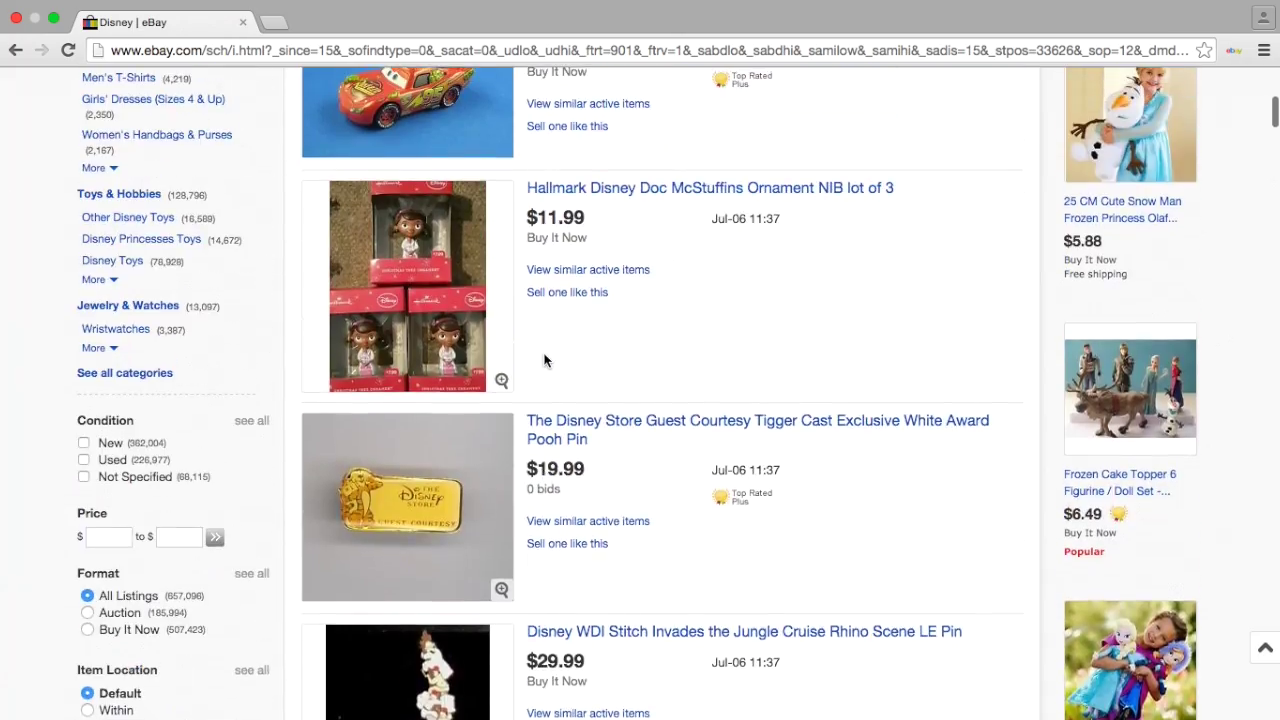
{"action": "scroll", "coordinate": [544, 352], "scroll_direction": "up", "scroll_amount": 5}
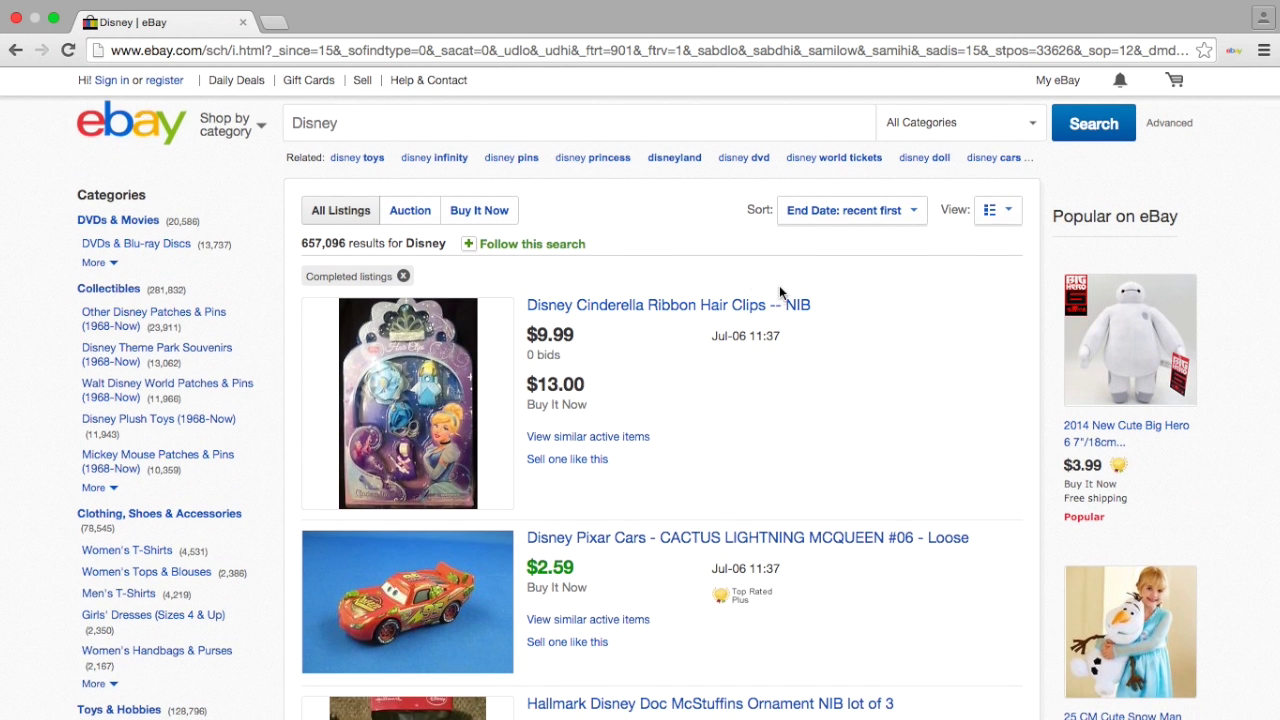
{"action": "scroll", "coordinate": [783, 291], "scroll_direction": "down", "scroll_amount": 2}
{"action": "left_click", "coordinate": [814, 149]}
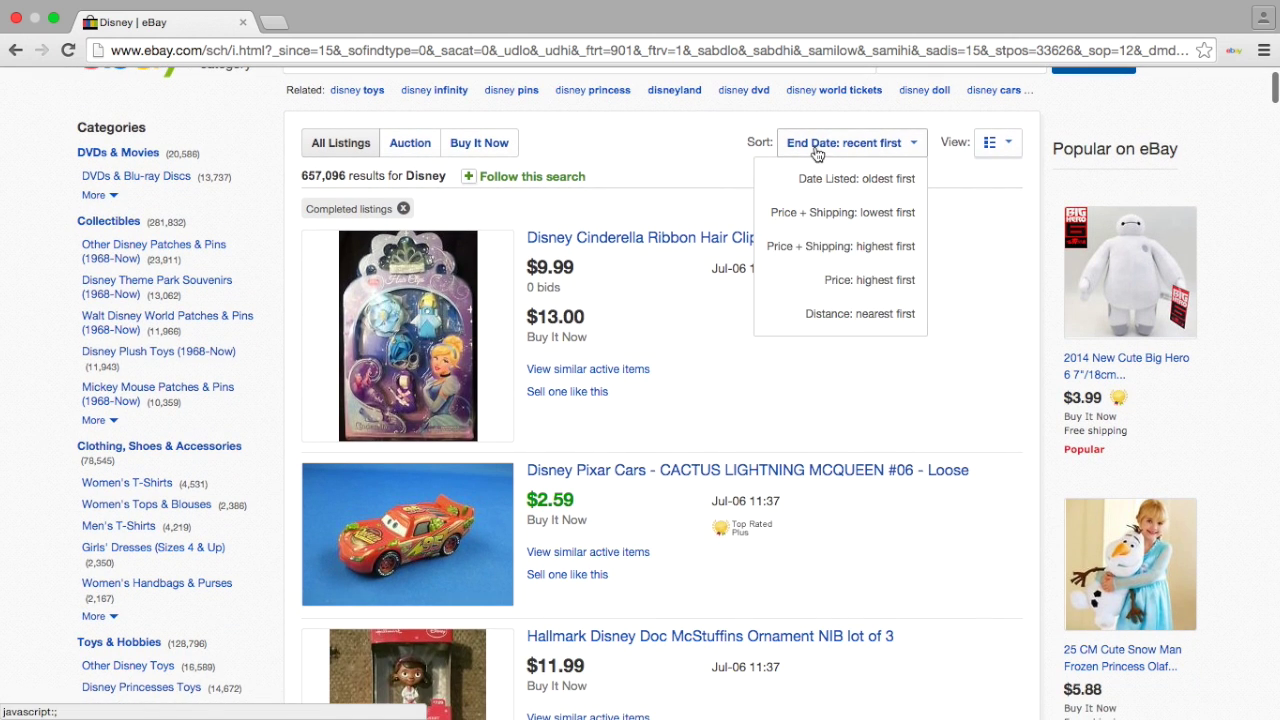
{"action": "left_click", "coordinate": [838, 246]}
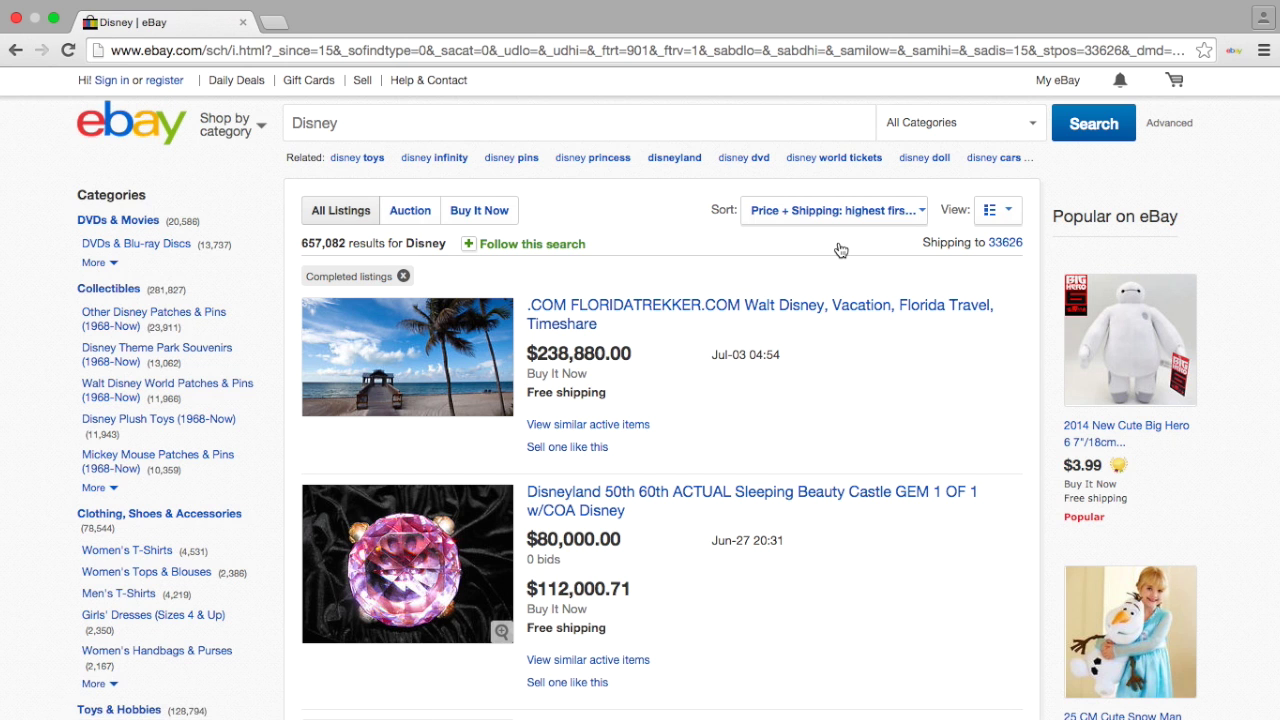
{"action": "scroll", "coordinate": [780, 375], "scroll_direction": "down", "scroll_amount": 5}
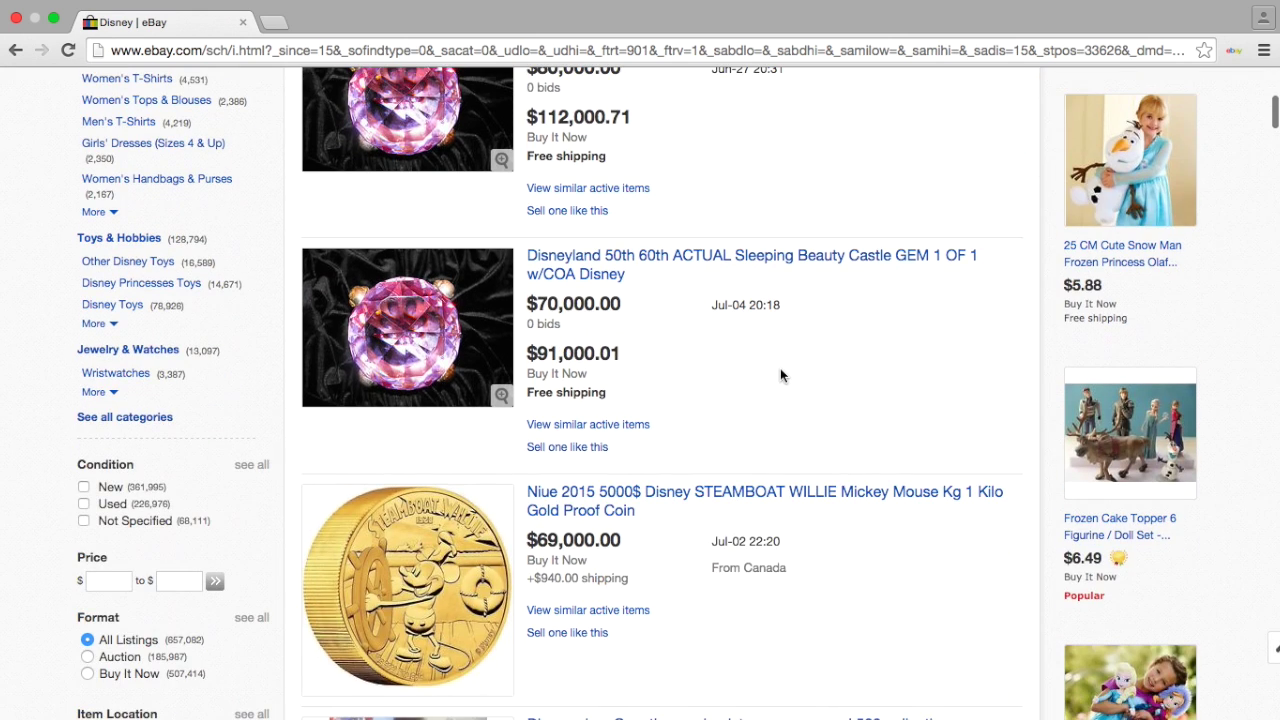
{"action": "scroll", "coordinate": [780, 375], "scroll_direction": "down", "scroll_amount": 8}
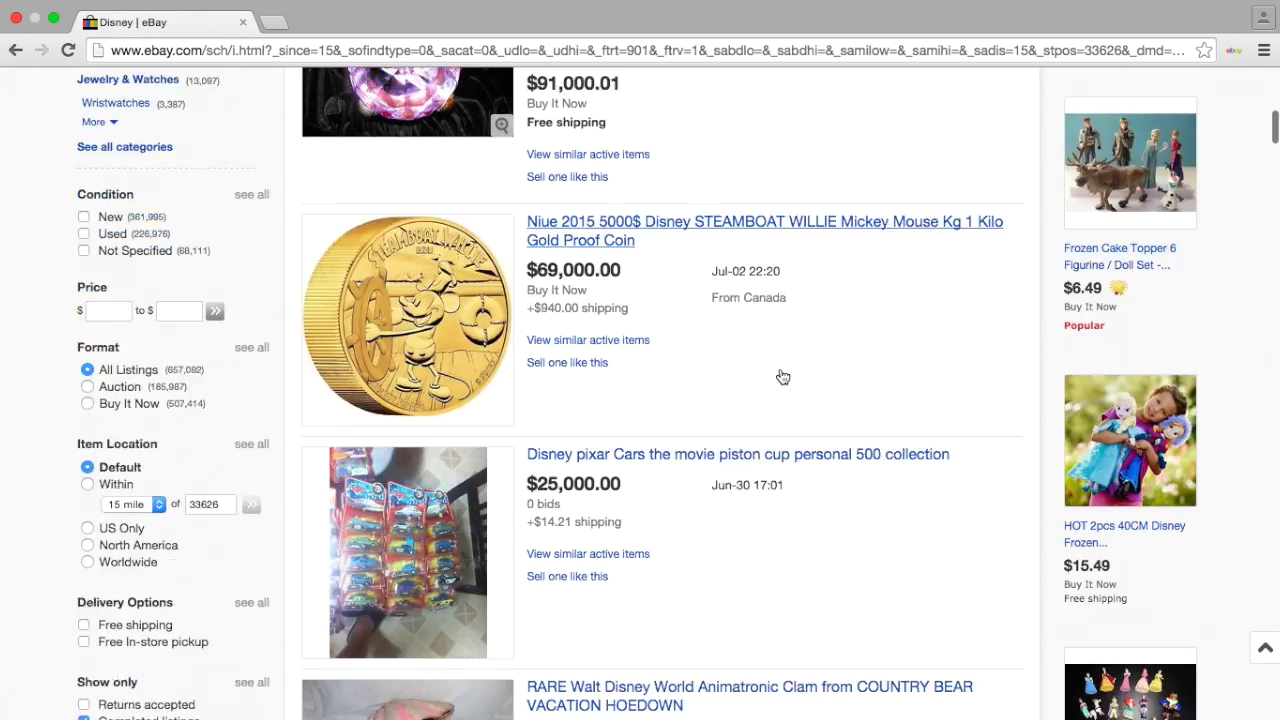
{"action": "scroll", "coordinate": [780, 375], "scroll_direction": "down", "scroll_amount": 2}
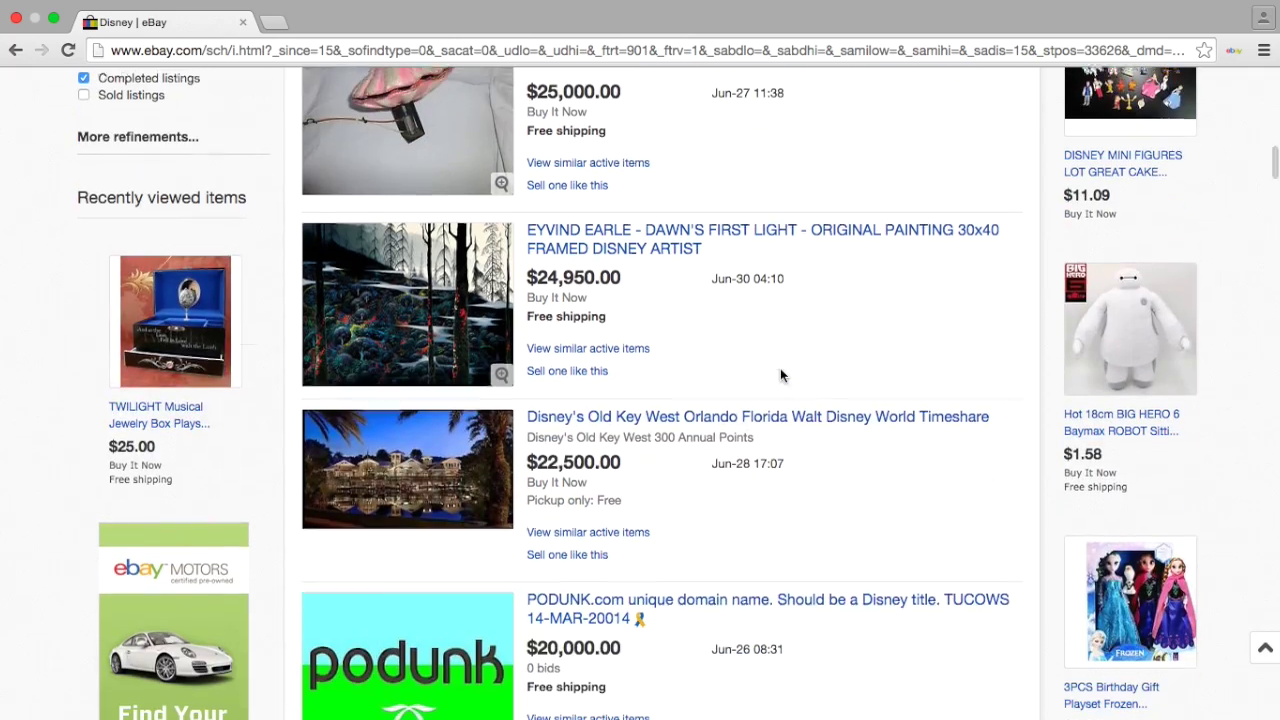
{"action": "scroll", "coordinate": [780, 368], "scroll_direction": "up", "scroll_amount": 15}
{"action": "scroll", "coordinate": [240, 343], "scroll_direction": "down", "scroll_amount": 15}
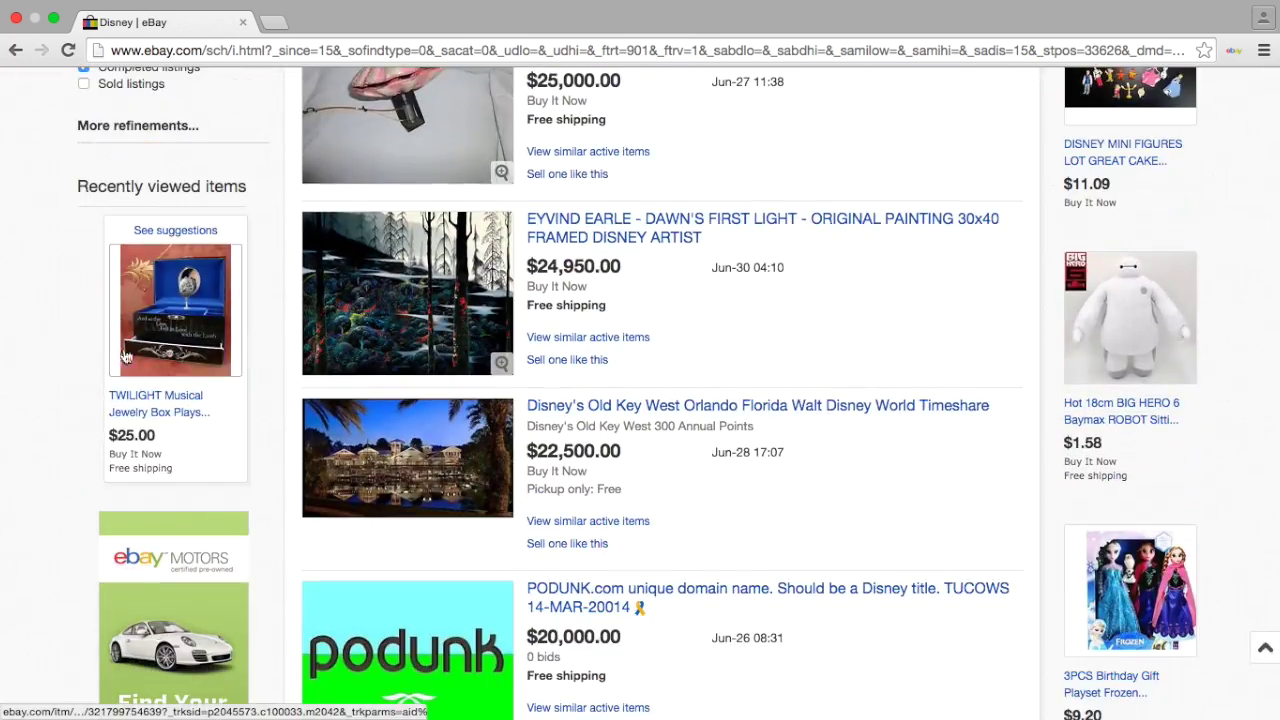
Filter the Disney results to sold listings only (124,681 items) and browse them
{"action": "left_click", "coordinate": [113, 85]}
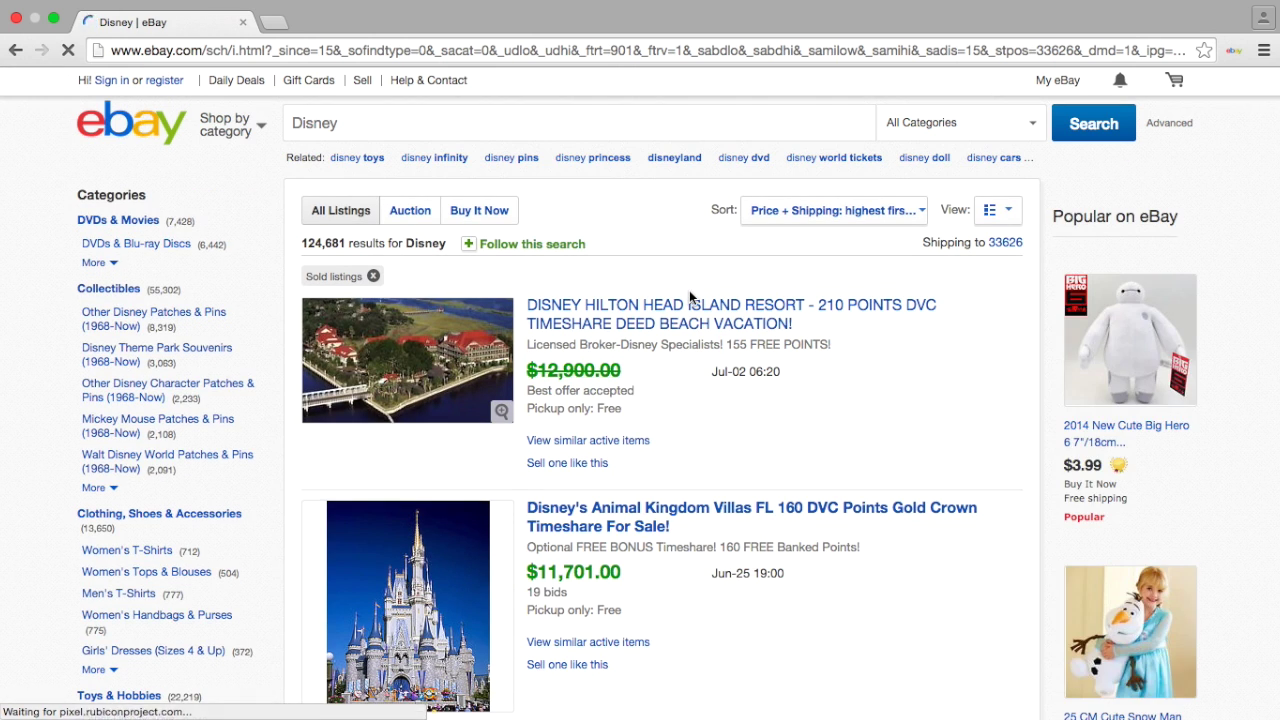
{"action": "scroll", "coordinate": [689, 290], "scroll_direction": "down", "scroll_amount": 3}
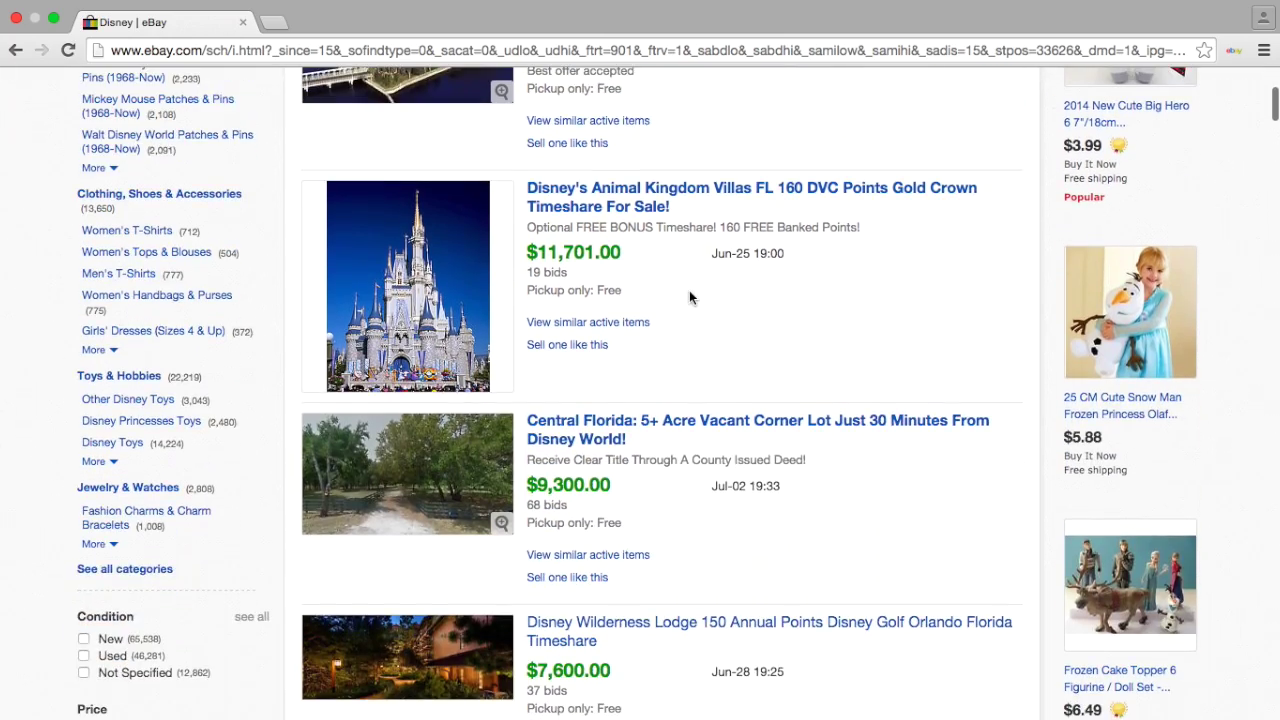
{"action": "scroll", "coordinate": [689, 290], "scroll_direction": "down", "scroll_amount": 5}
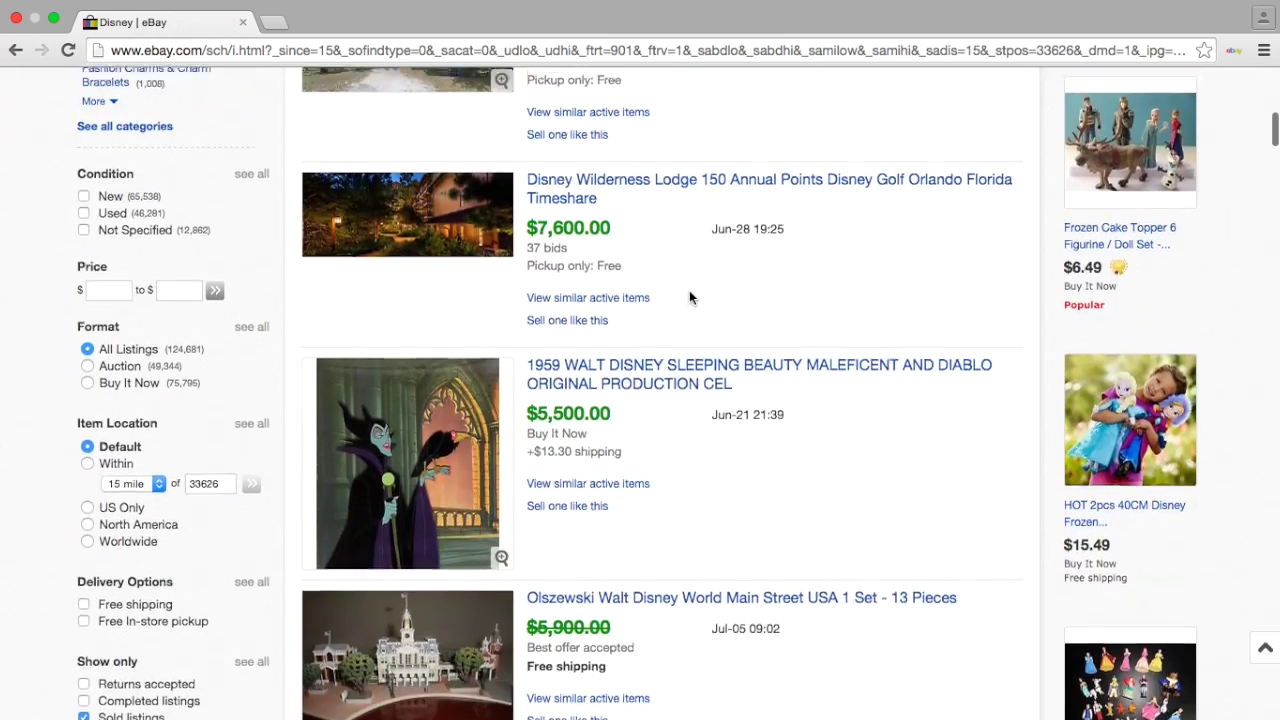
{"action": "scroll", "coordinate": [689, 297], "scroll_direction": "up", "scroll_amount": 5}
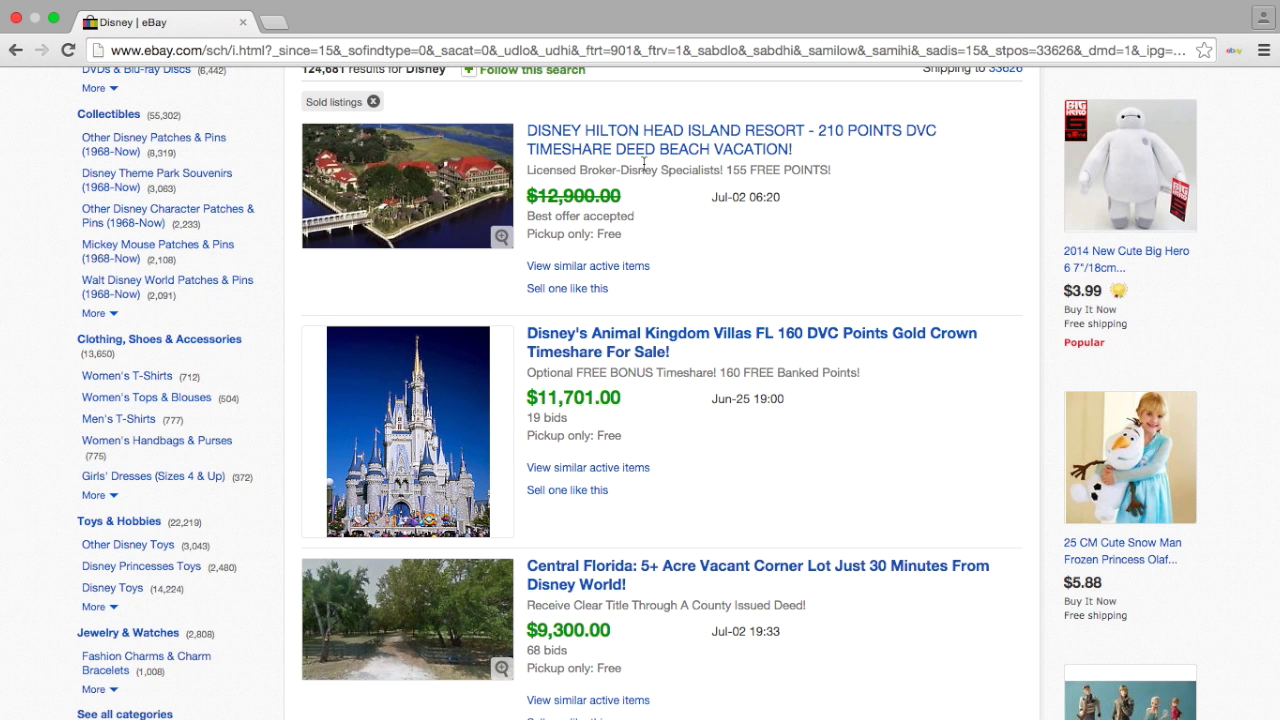
{"action": "scroll", "coordinate": [644, 164], "scroll_direction": "up", "scroll_amount": 3}
Add -timeshare to the Disney search to exclude timeshare listings
{"action": "left_click", "coordinate": [597, 114]}
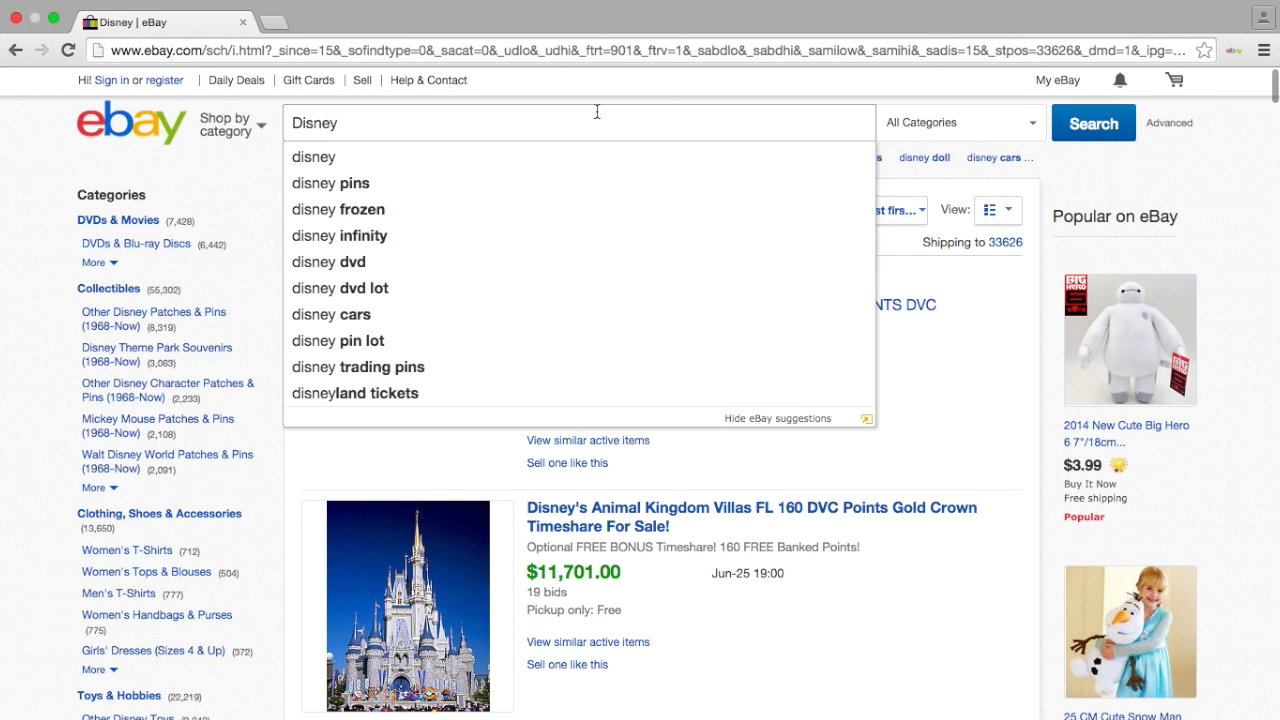
{"action": "type", "text": "-timeshare"}
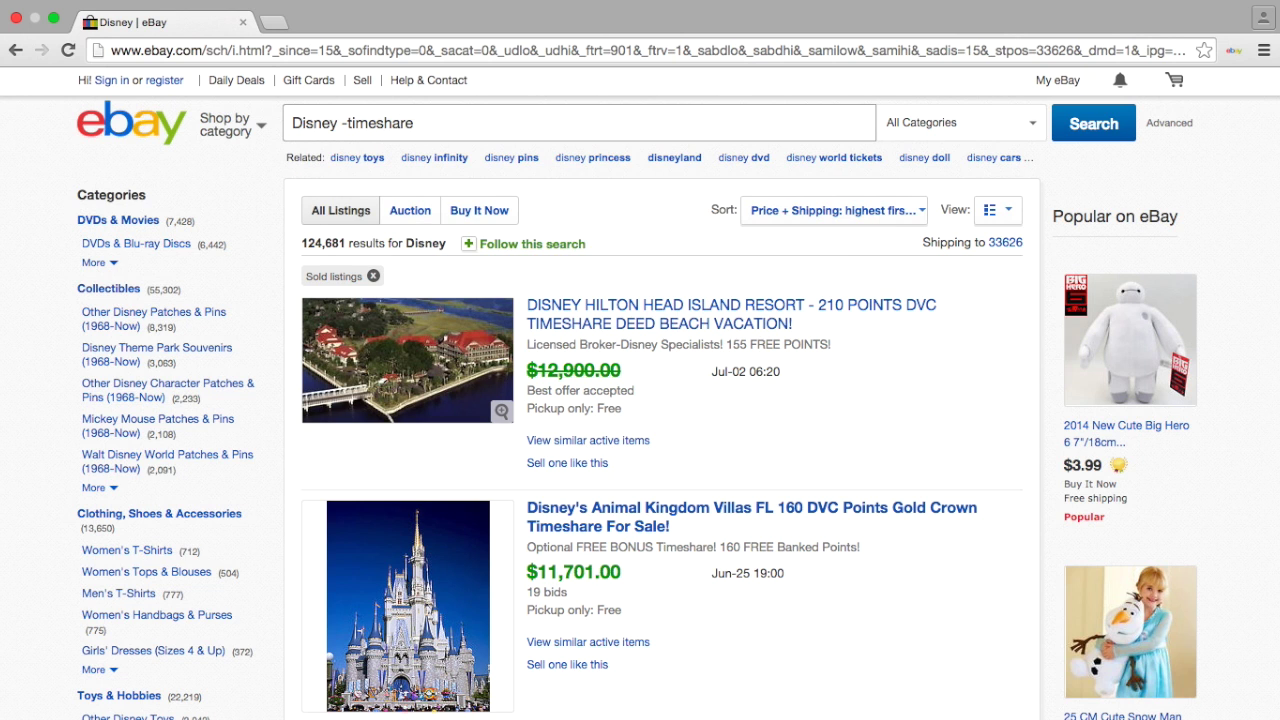
{"action": "key", "text": "Return"}
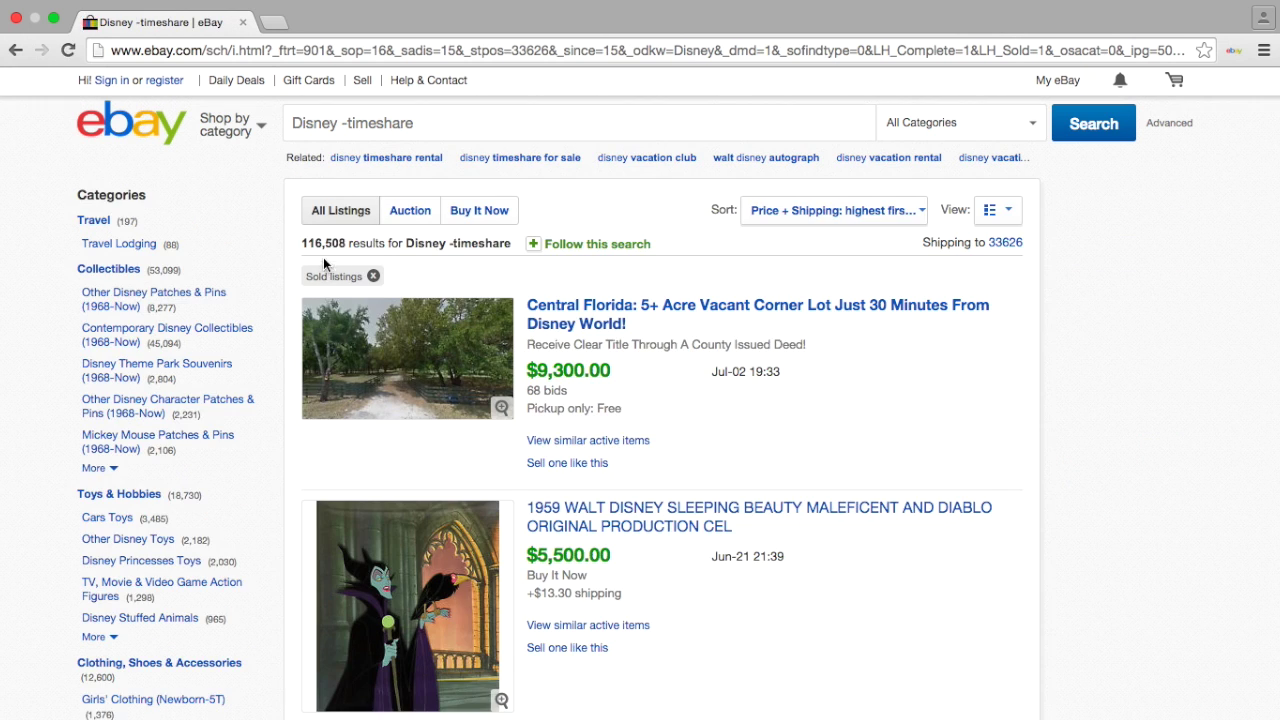
Also exclude pin, acre, acres, doll, dolls and cel, leaving 89,693 sold listings
{"action": "left_click", "coordinate": [444, 121]}
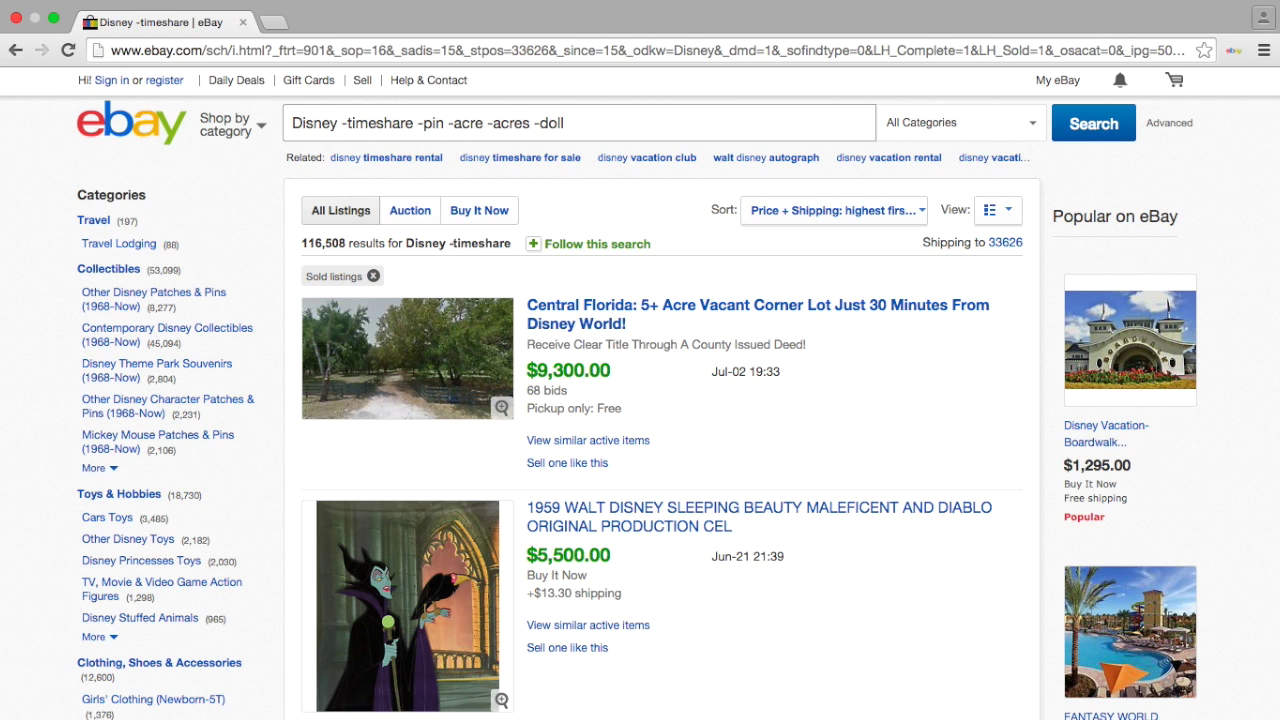
{"action": "key", "text": "Return"}
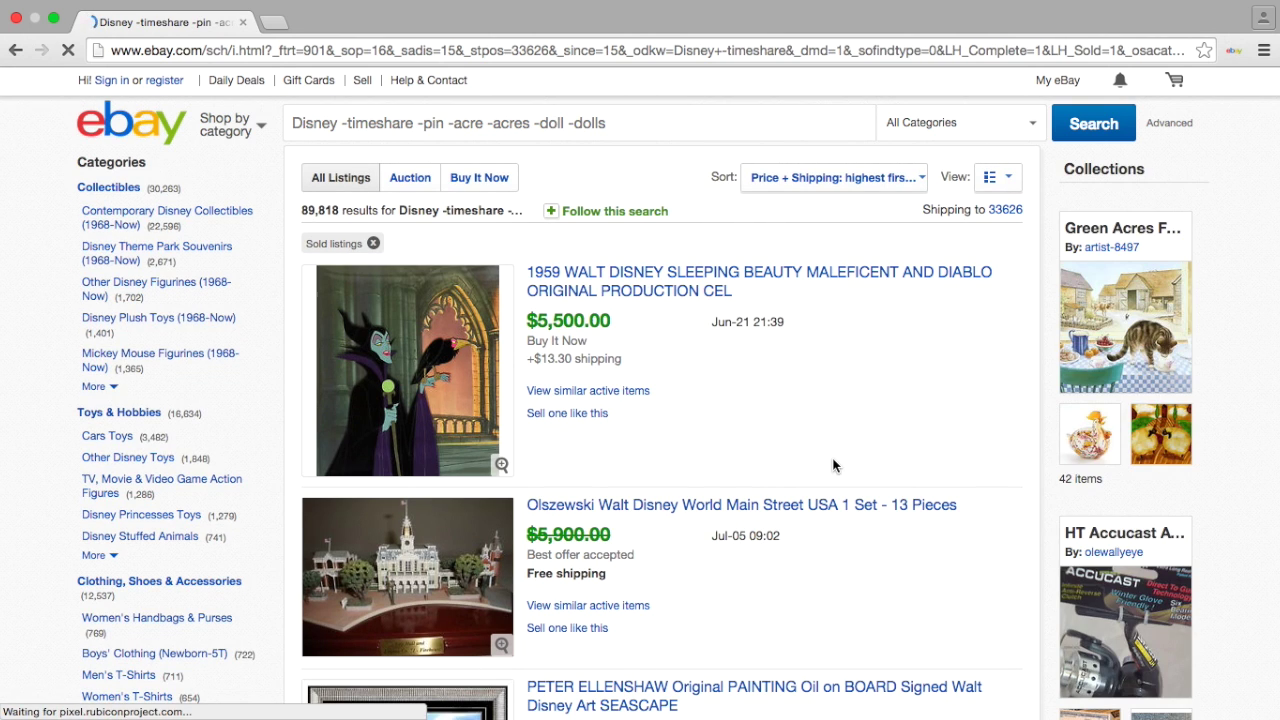
{"action": "left_click", "coordinate": [639, 122]}
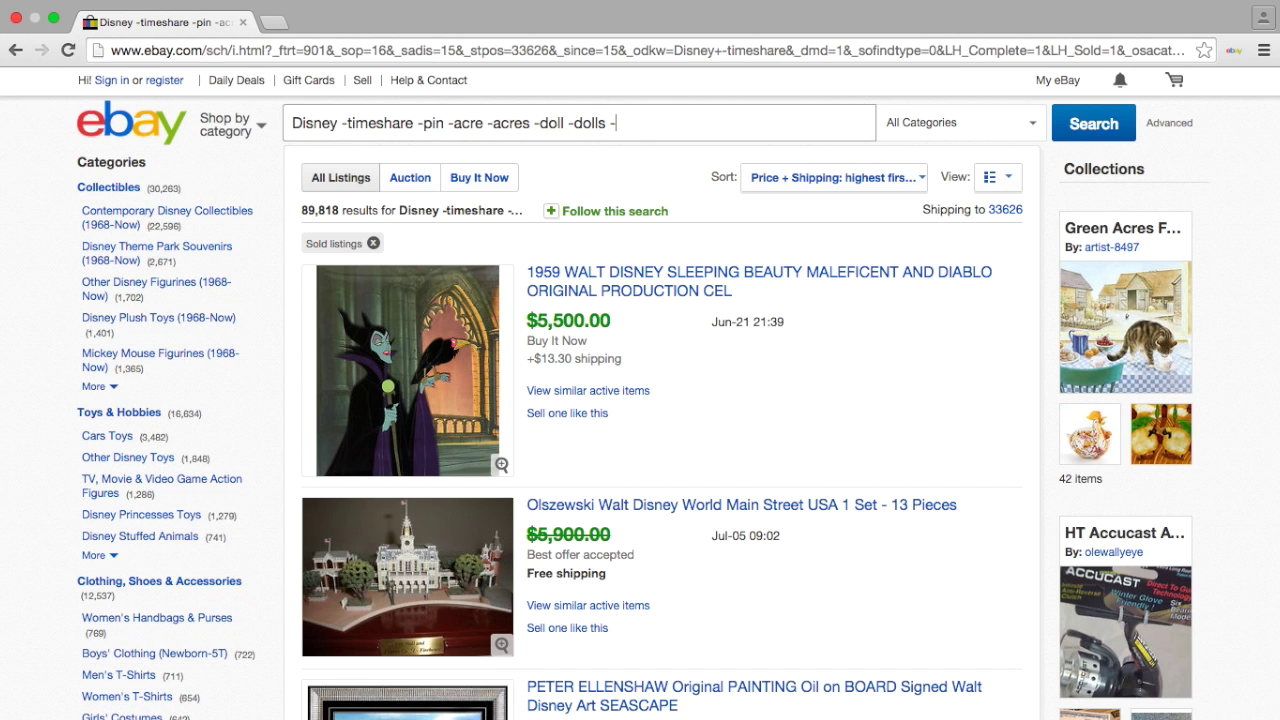
{"action": "type", "text": "-cel"}
{"action": "key", "text": "Return"}
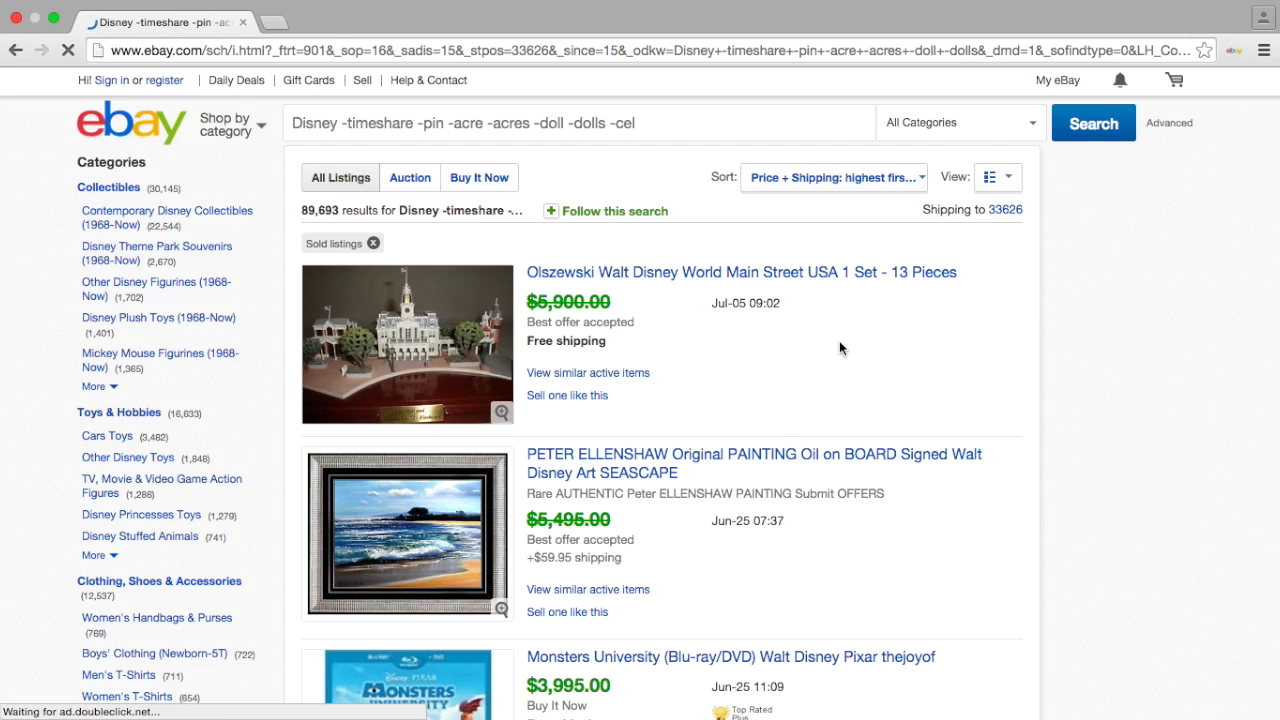
{"action": "scroll", "coordinate": [839, 347], "scroll_direction": "down", "scroll_amount": 10}
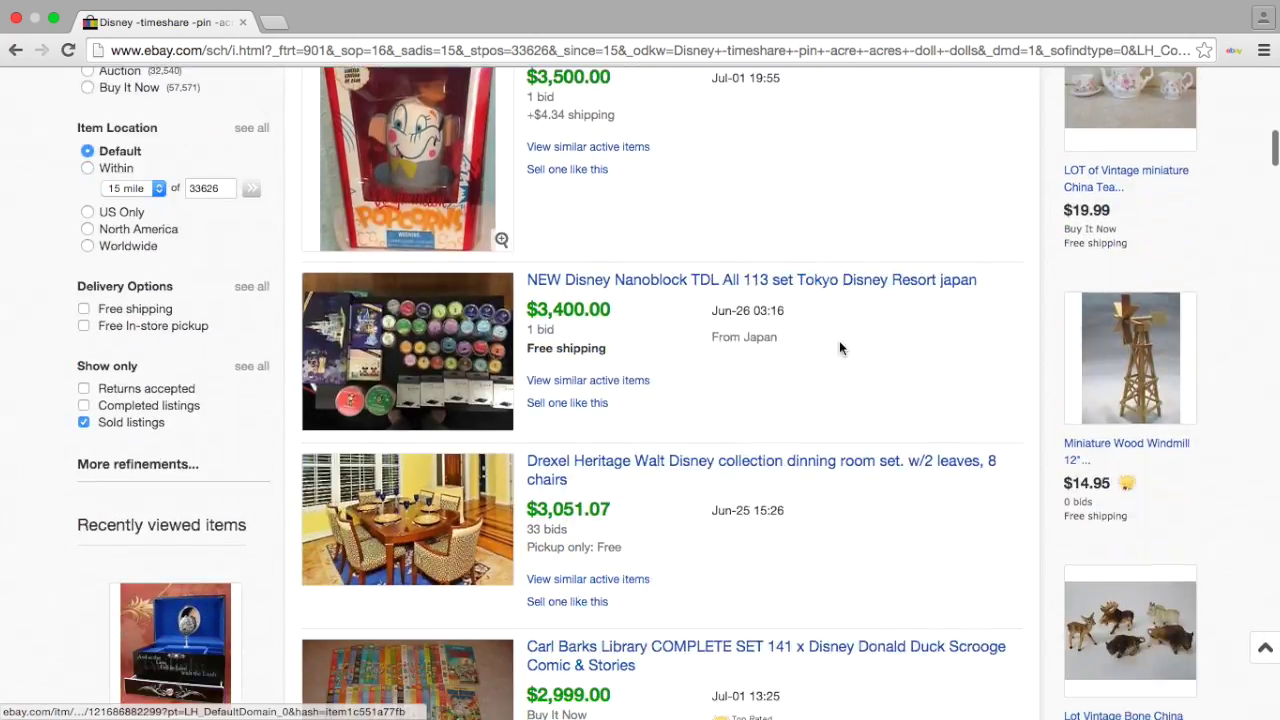
Apply a $30 to $300 price range, cutting the sold Disney results to 15,539
{"action": "scroll", "coordinate": [839, 347], "scroll_direction": "down", "scroll_amount": 5}
{"action": "scroll", "coordinate": [839, 347], "scroll_direction": "down", "scroll_amount": 1}
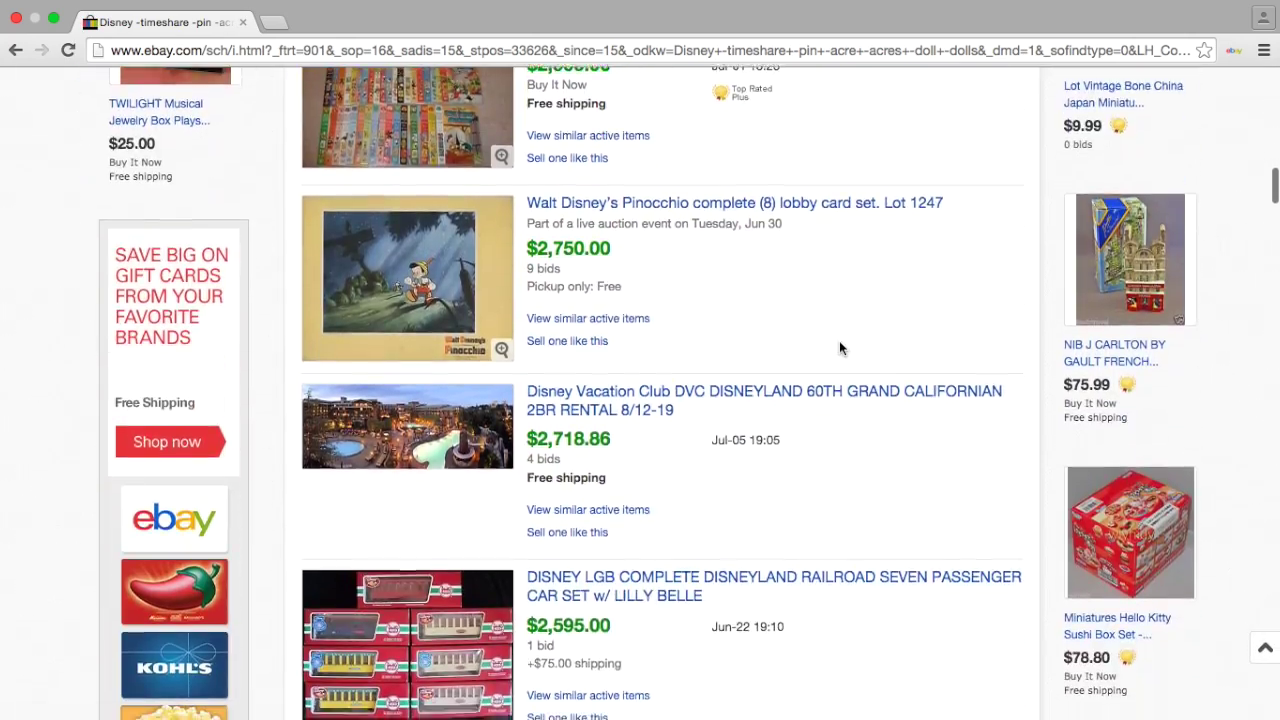
{"action": "scroll", "coordinate": [839, 347], "scroll_direction": "down", "scroll_amount": 6}
{"action": "scroll", "coordinate": [837, 341], "scroll_direction": "down", "scroll_amount": 5}
{"action": "scroll", "coordinate": [836, 322], "scroll_direction": "up", "scroll_amount": 15}
{"action": "scroll", "coordinate": [214, 316], "scroll_direction": "up", "scroll_amount": 3}
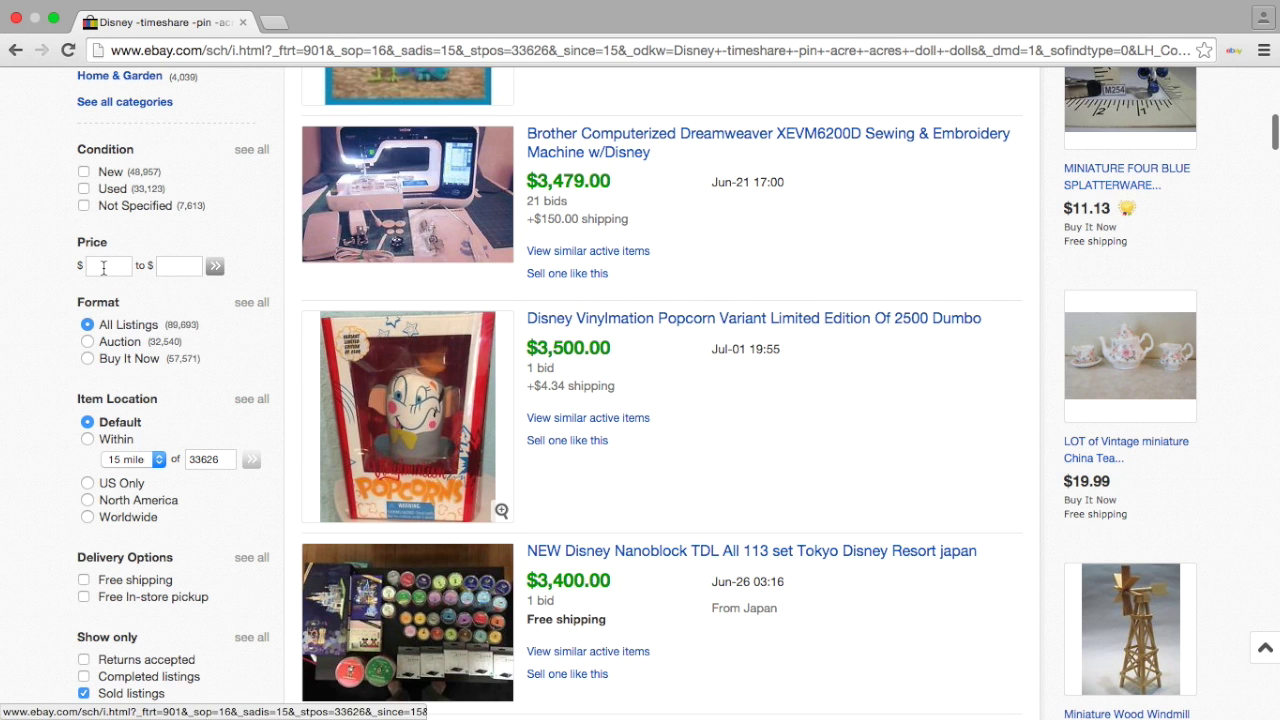
{"action": "left_click", "coordinate": [110, 268]}
{"action": "scroll", "coordinate": [114, 275], "scroll_direction": "up", "scroll_amount": 1}
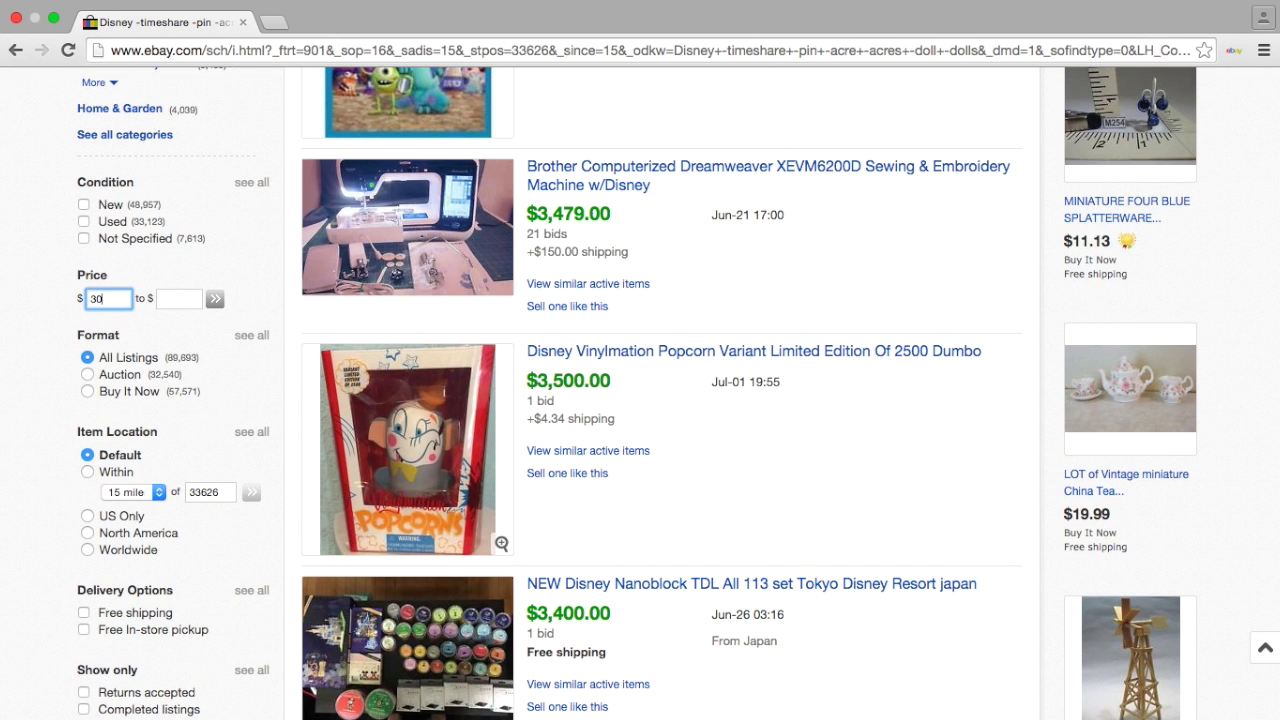
{"action": "left_click", "coordinate": [172, 299]}
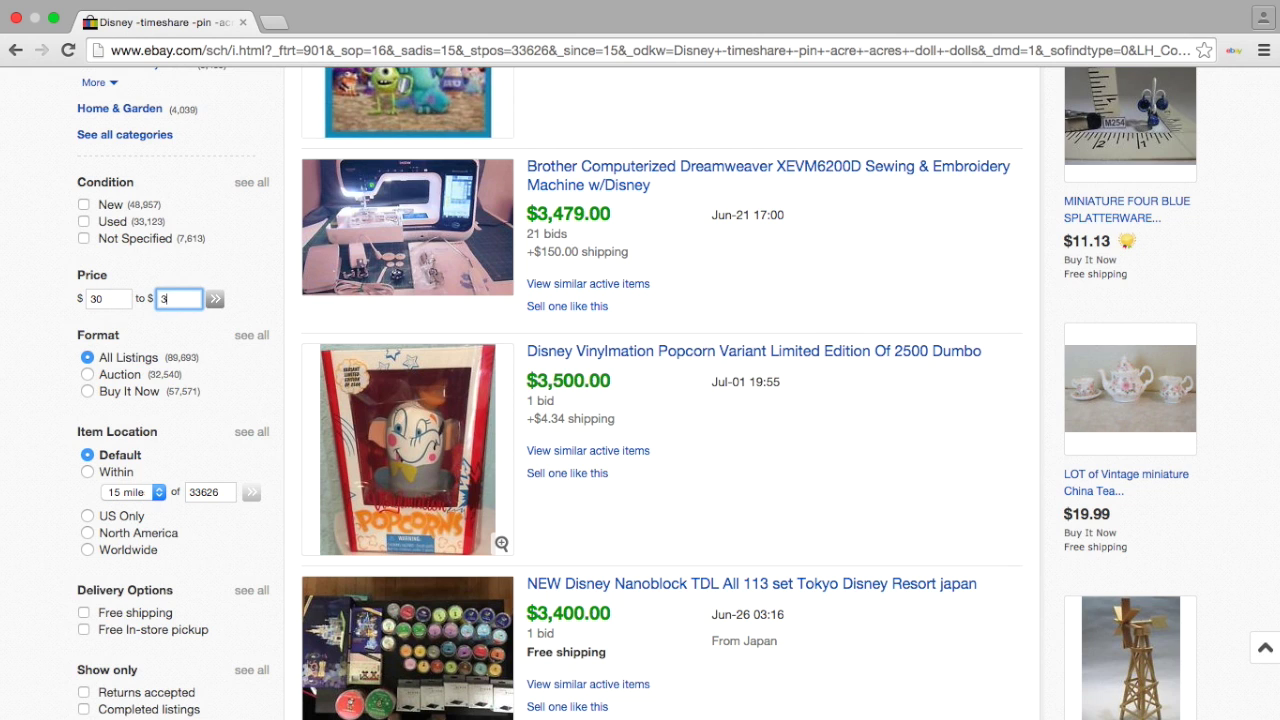
{"action": "left_click_drag", "start_coordinate": [115, 298], "coordinate": [74, 298]}
{"action": "left_click", "coordinate": [217, 300]}
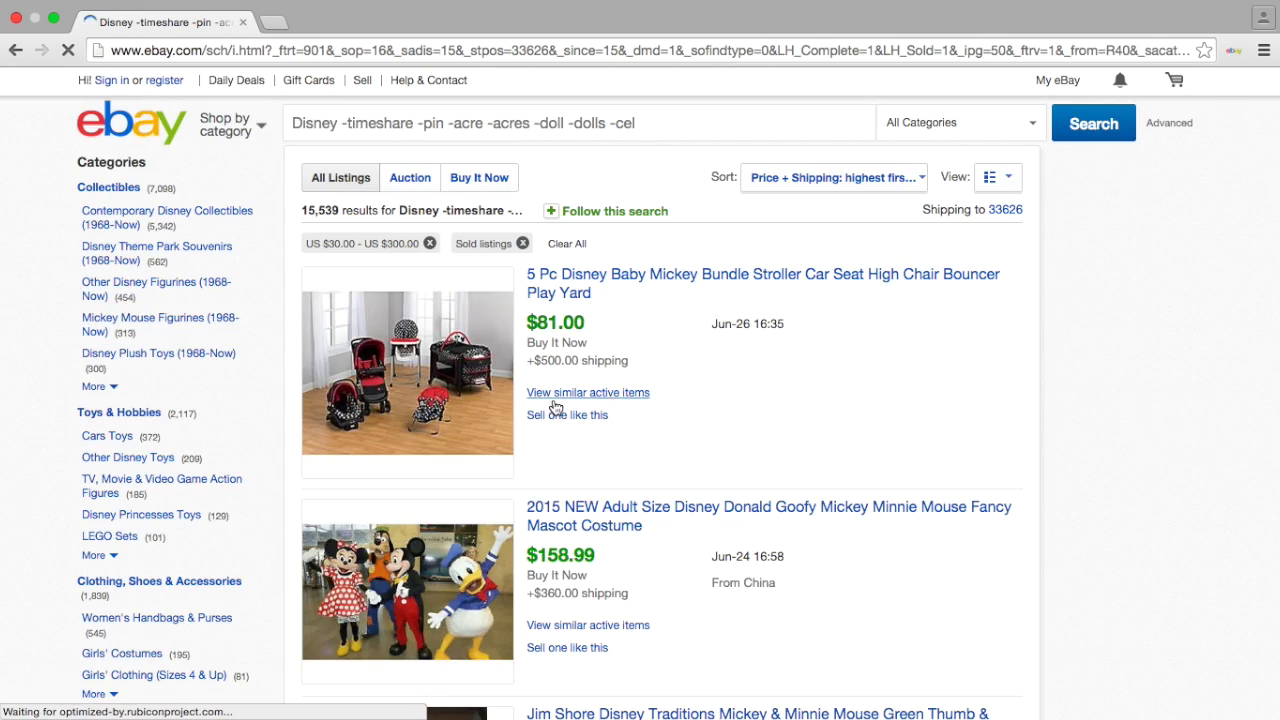
{"action": "scroll", "coordinate": [555, 400], "scroll_direction": "down", "scroll_amount": 10}
{"action": "scroll", "coordinate": [553, 399], "scroll_direction": "up", "scroll_amount": 4}
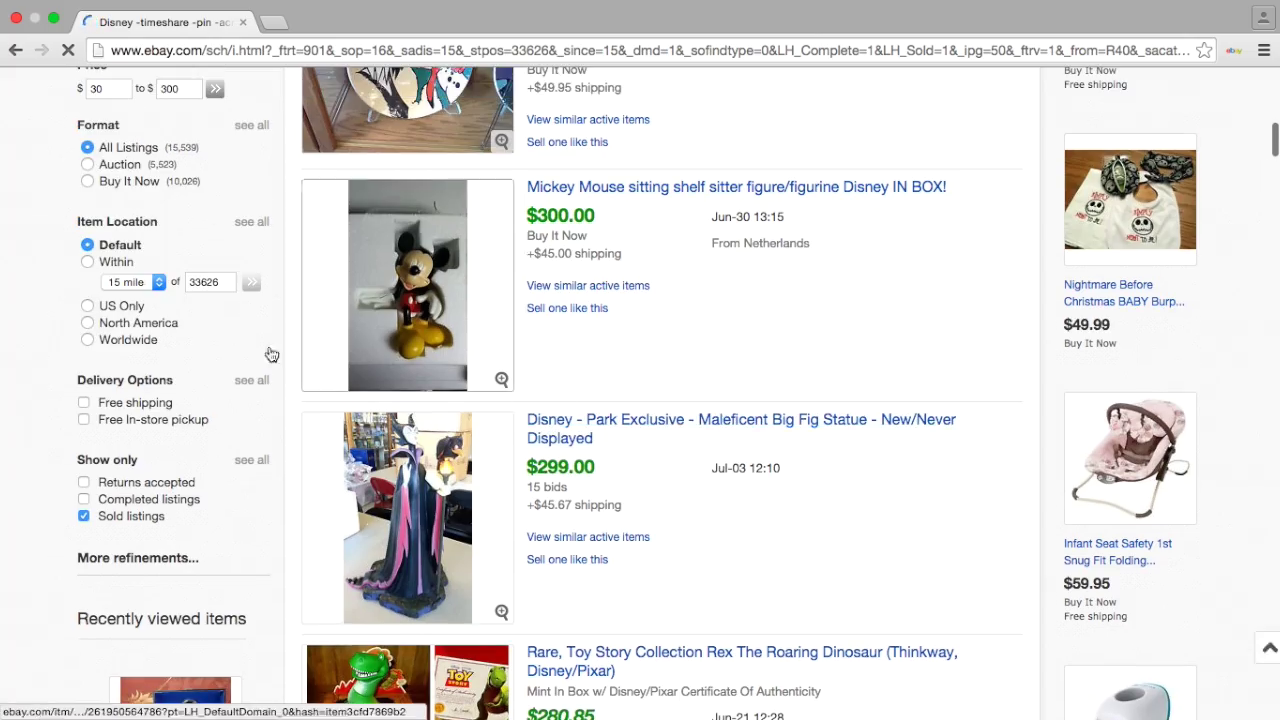
{"action": "scroll", "coordinate": [147, 284], "scroll_direction": "up", "scroll_amount": 3}
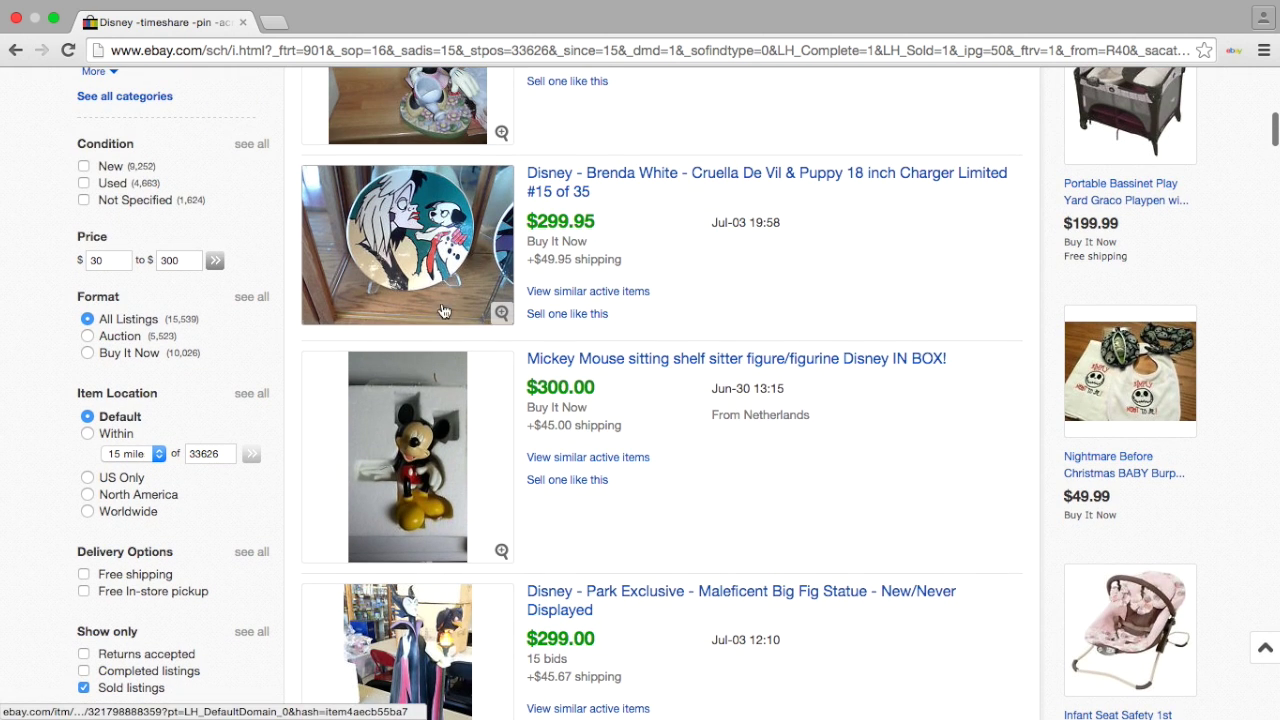
{"action": "scroll", "coordinate": [757, 366], "scroll_direction": "up", "scroll_amount": 5}
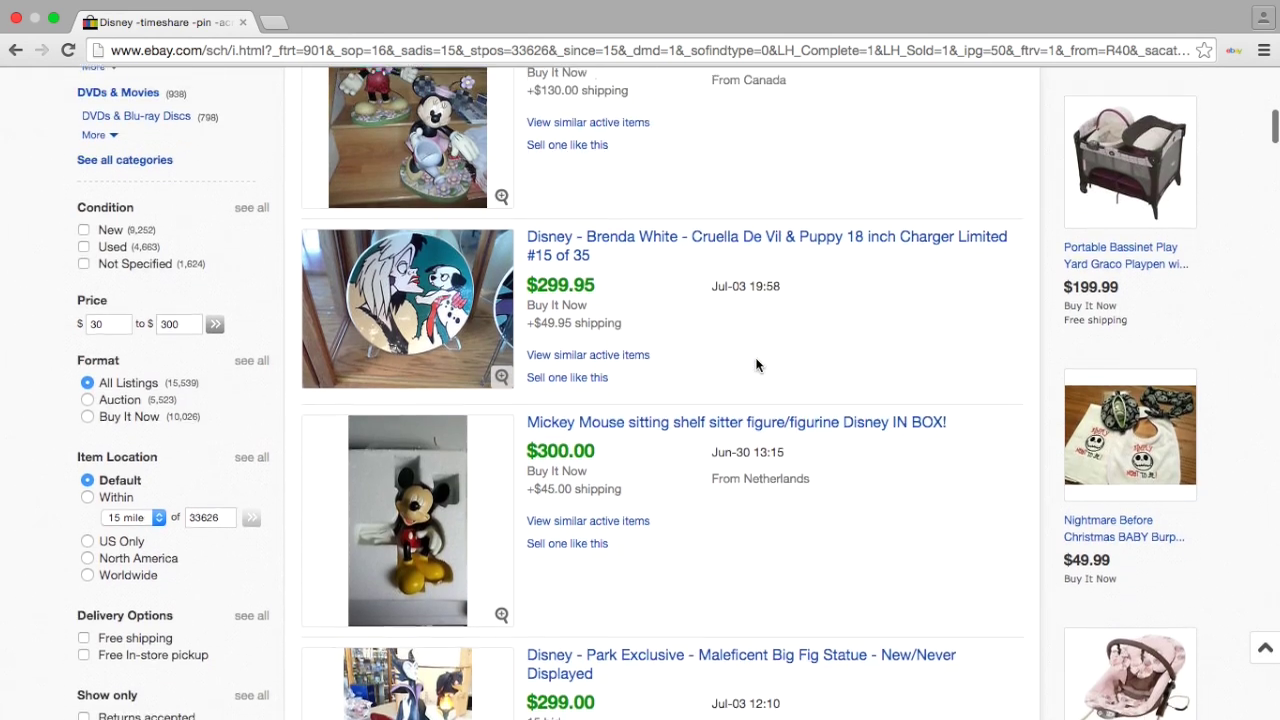
{"action": "scroll", "coordinate": [757, 366], "scroll_direction": "up", "scroll_amount": 3}
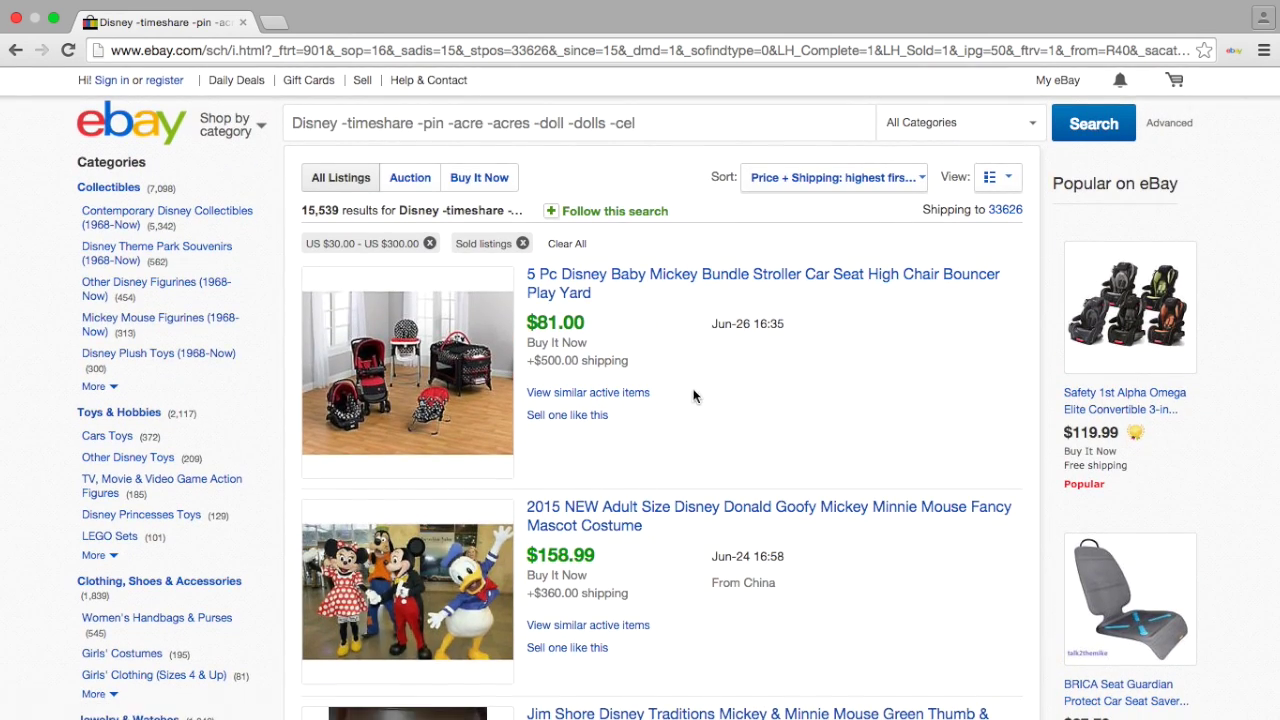
{"action": "scroll", "coordinate": [694, 396], "scroll_direction": "down", "scroll_amount": 2}
{"action": "scroll", "coordinate": [694, 396], "scroll_direction": "down", "scroll_amount": 1}
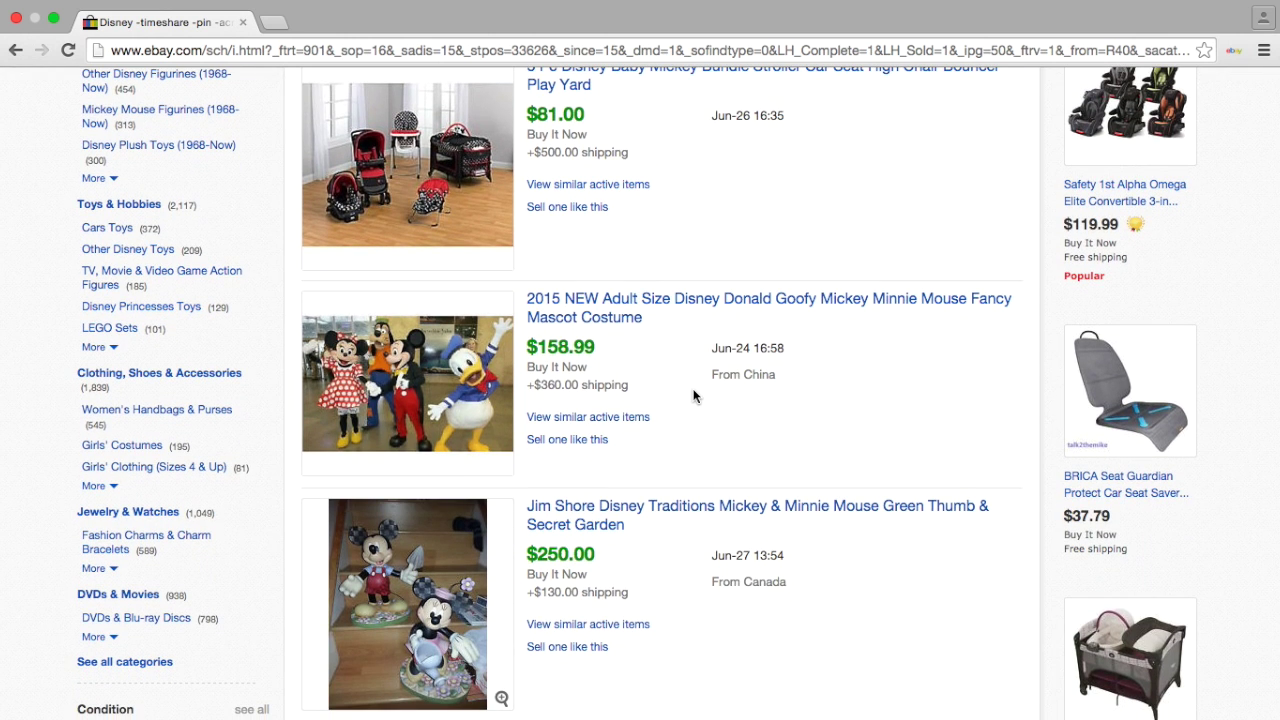
{"action": "scroll", "coordinate": [694, 396], "scroll_direction": "down", "scroll_amount": 7}
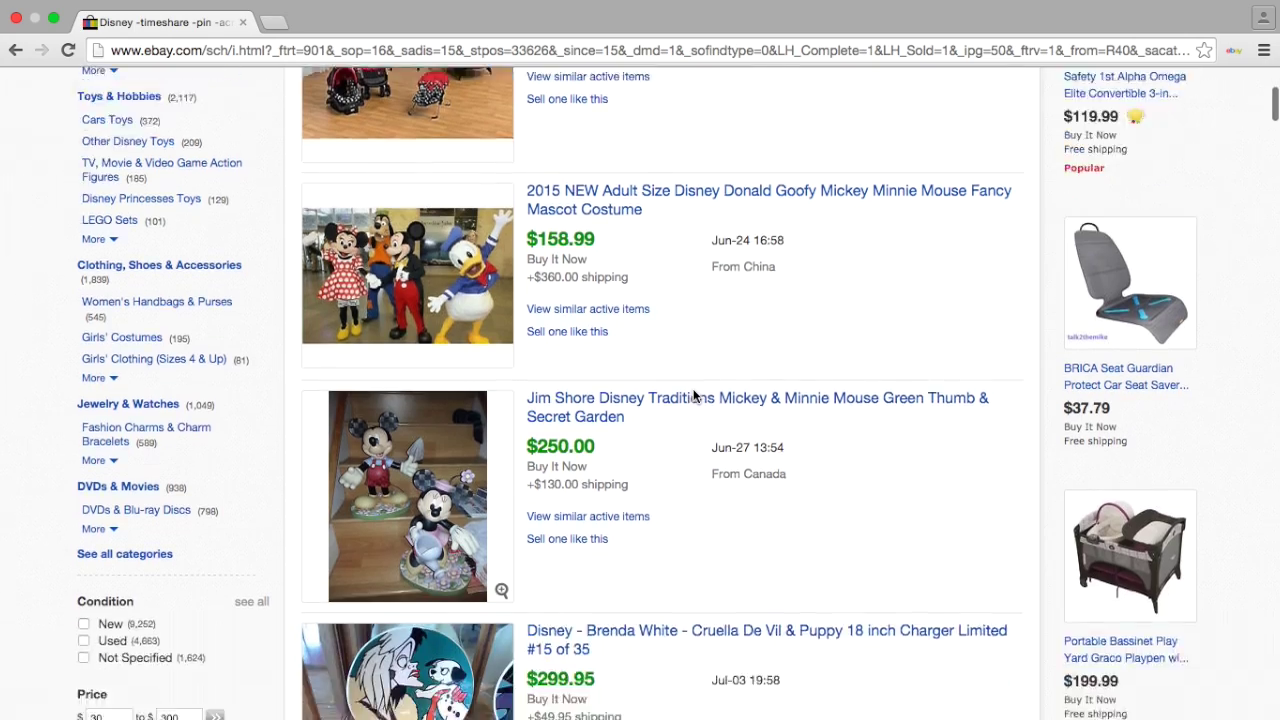
{"action": "scroll", "coordinate": [694, 396], "scroll_direction": "down", "scroll_amount": 6}
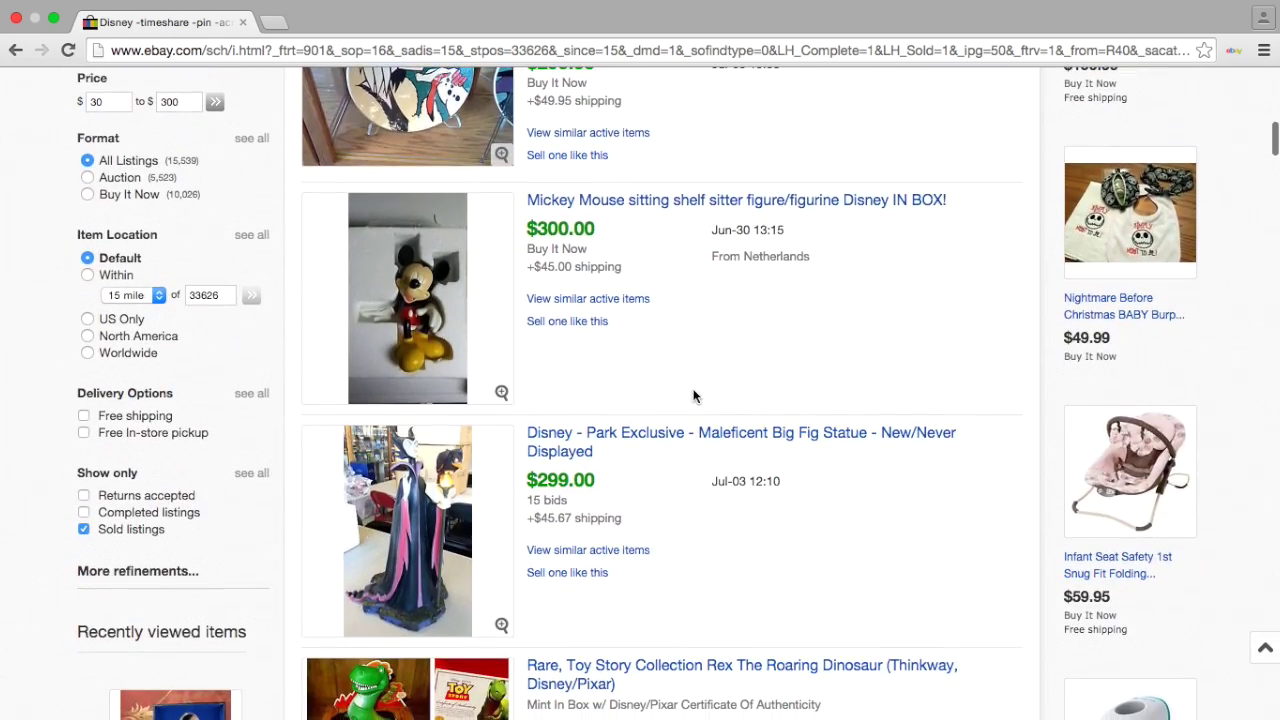
{"action": "scroll", "coordinate": [694, 396], "scroll_direction": "down", "scroll_amount": 6}
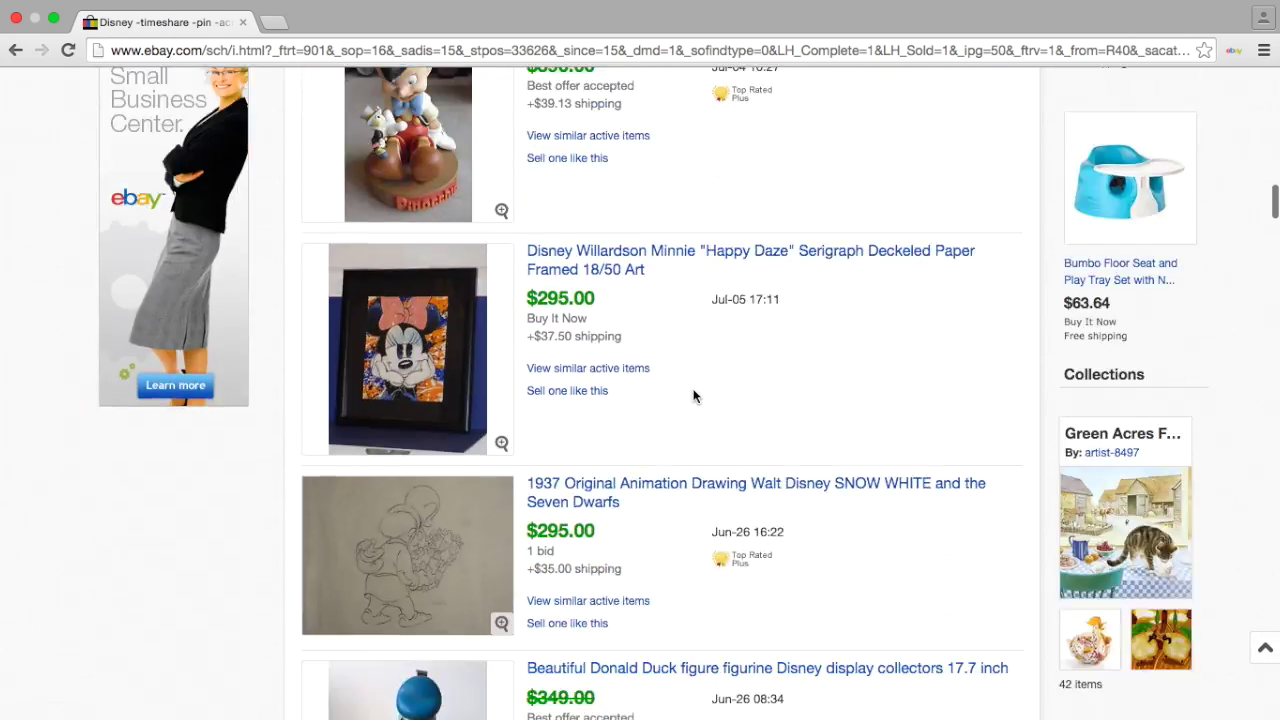
{"action": "scroll", "coordinate": [694, 396], "scroll_direction": "down", "scroll_amount": 20}
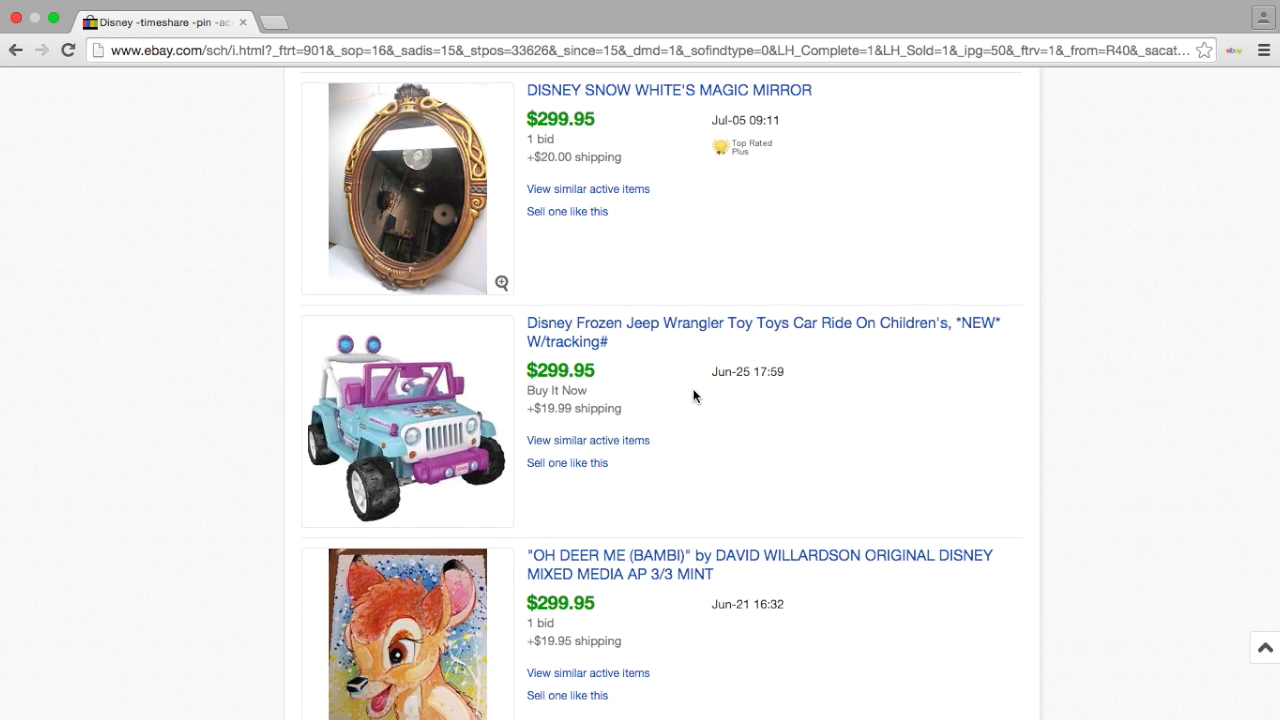
{"action": "scroll", "coordinate": [694, 396], "scroll_direction": "down", "scroll_amount": 7}
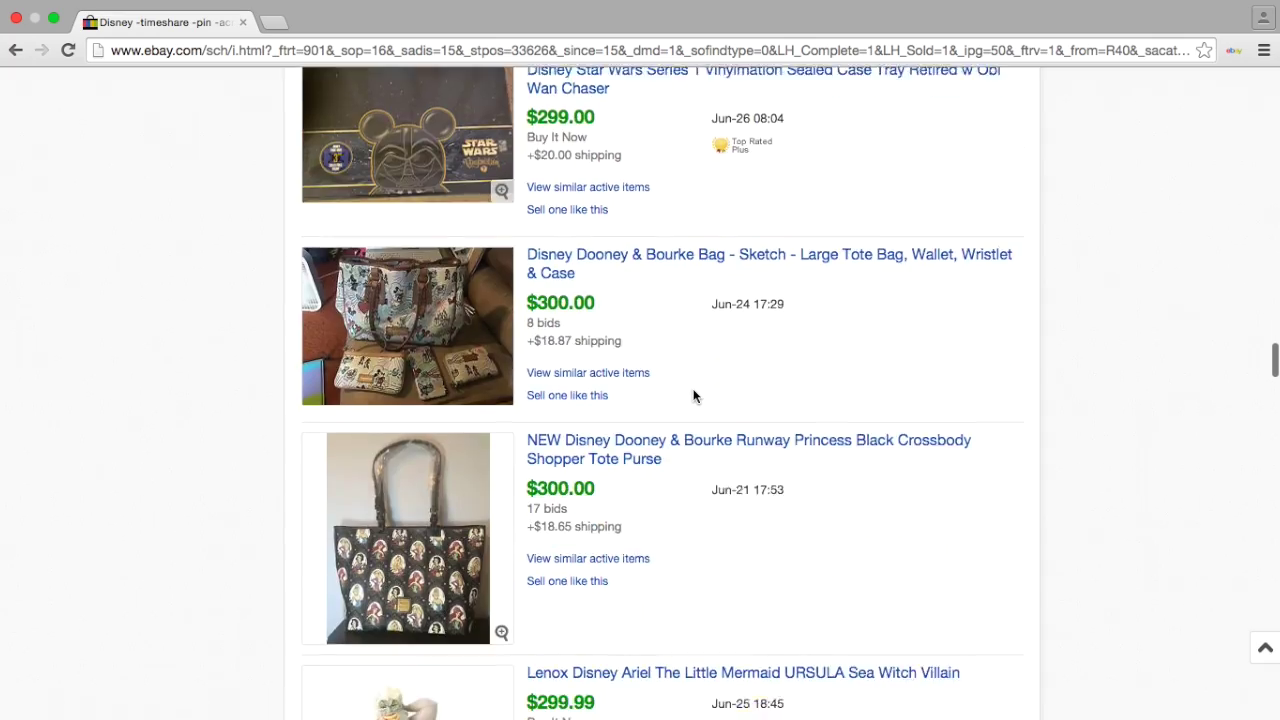
{"action": "scroll", "coordinate": [694, 396], "scroll_direction": "up", "scroll_amount": 20}
{"action": "scroll", "coordinate": [694, 396], "scroll_direction": "up", "scroll_amount": 16}
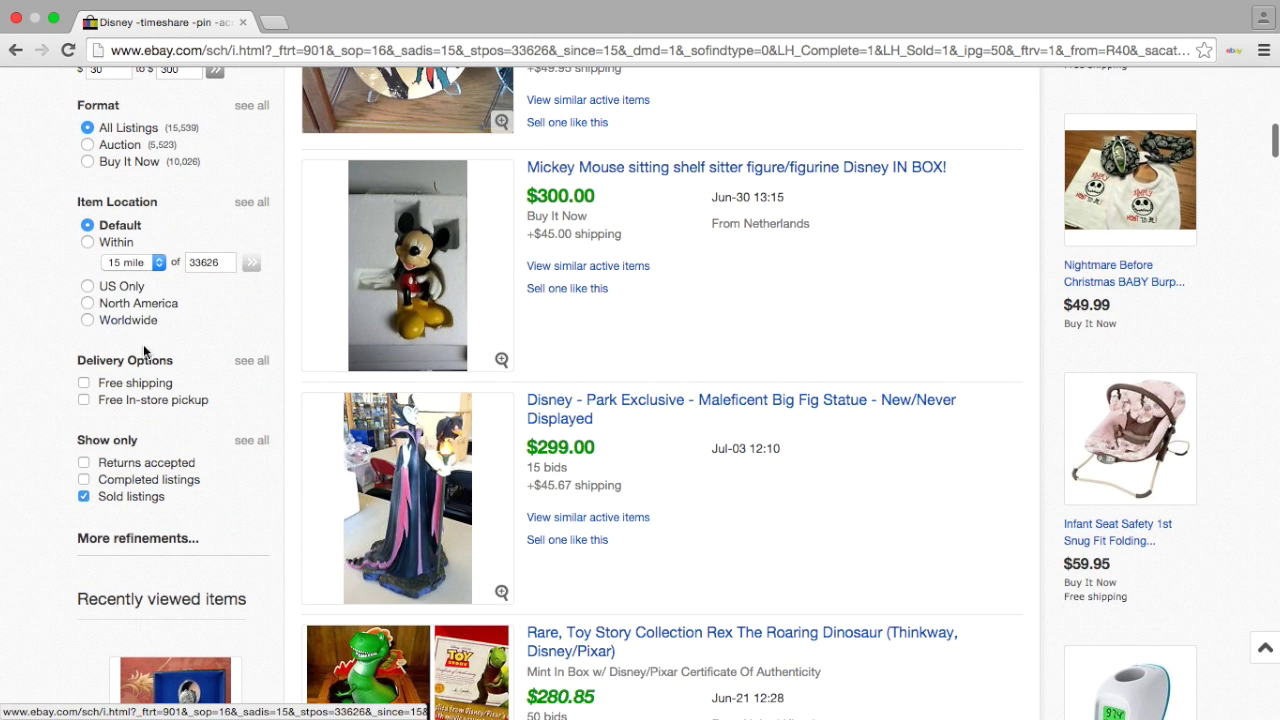
{"action": "scroll", "coordinate": [142, 301], "scroll_direction": "up", "scroll_amount": 2}
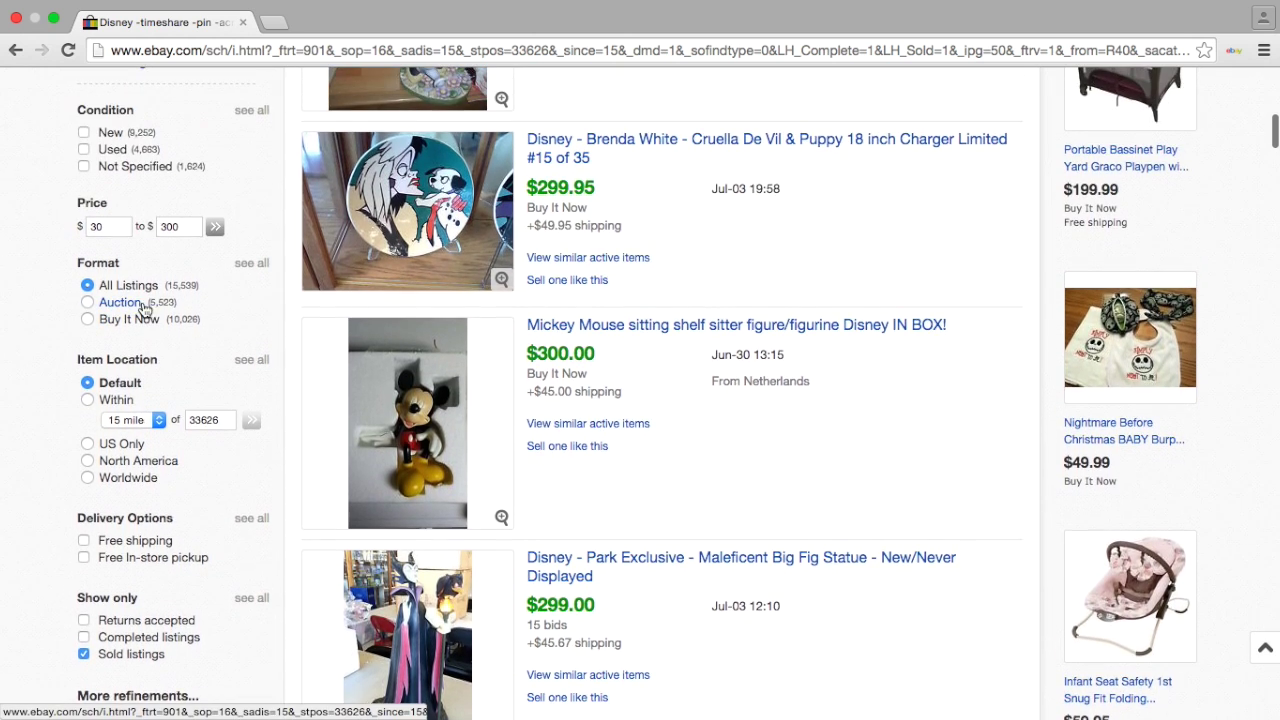
Scroll through the 4,661 used sold Disney listings and back up toward the search box
{"action": "scroll", "coordinate": [142, 305], "scroll_direction": "up", "scroll_amount": 1}
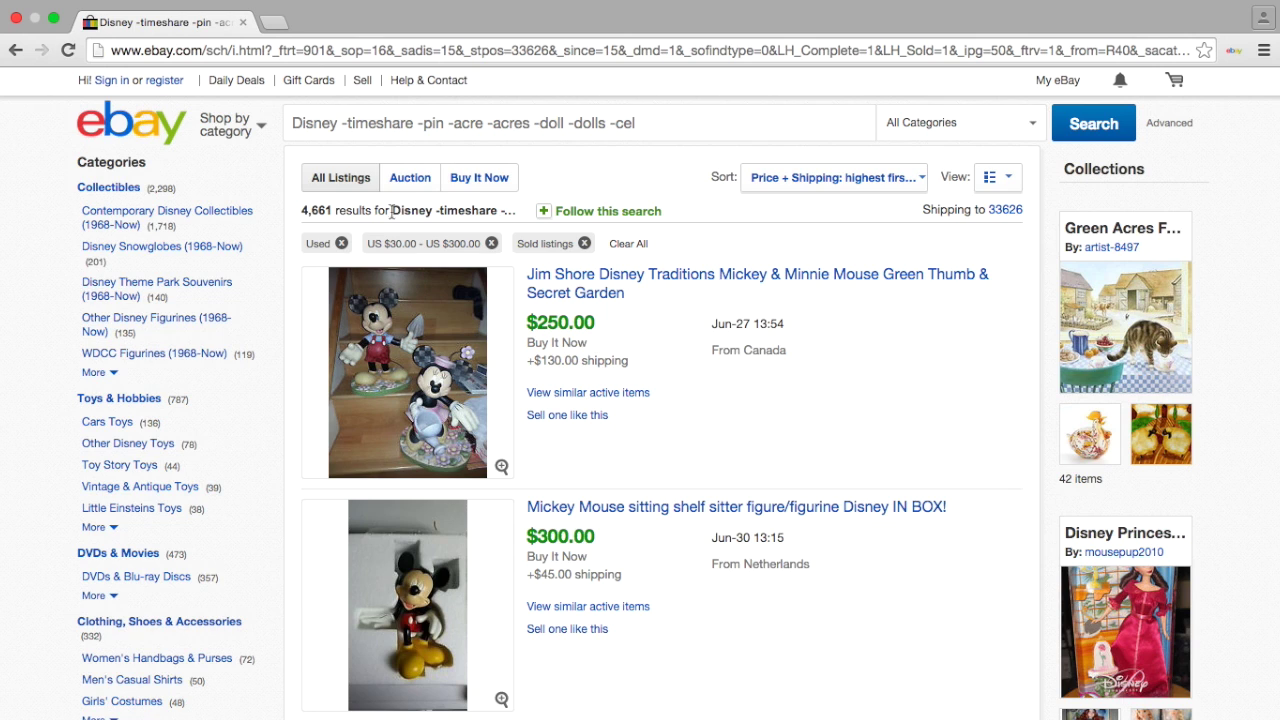
{"action": "scroll", "coordinate": [840, 287], "scroll_direction": "down", "scroll_amount": 3}
{"action": "scroll", "coordinate": [840, 287], "scroll_direction": "down", "scroll_amount": 8}
{"action": "scroll", "coordinate": [840, 287], "scroll_direction": "down", "scroll_amount": 1}
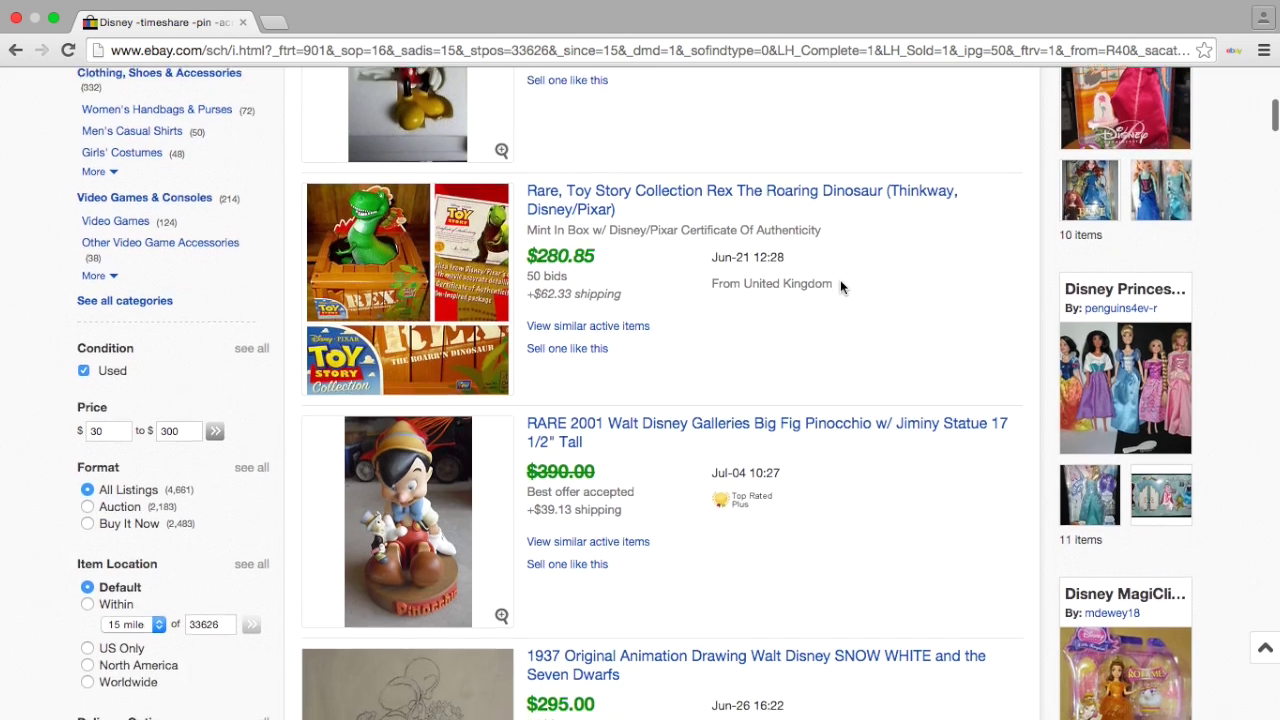
{"action": "scroll", "coordinate": [840, 287], "scroll_direction": "up", "scroll_amount": 10}
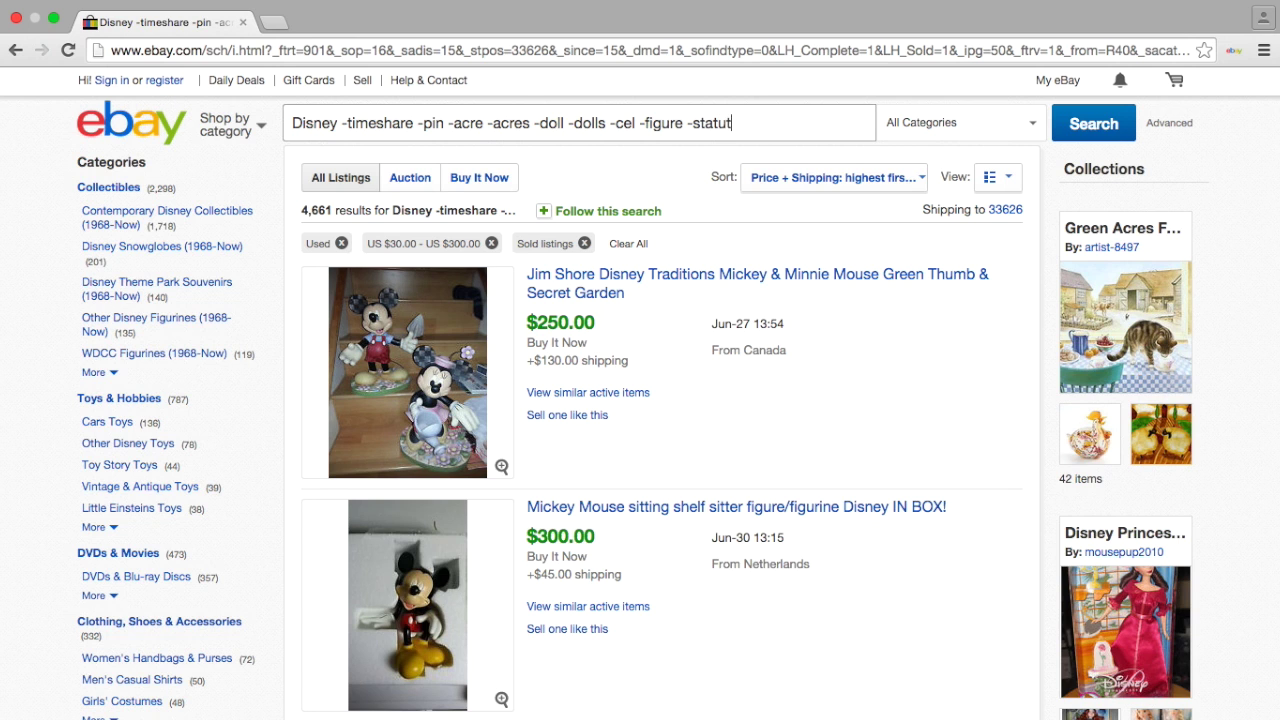
Submit the search with -figure -statue added, leaving 4,479 used listings, and browse them
{"action": "key", "text": "Return"}
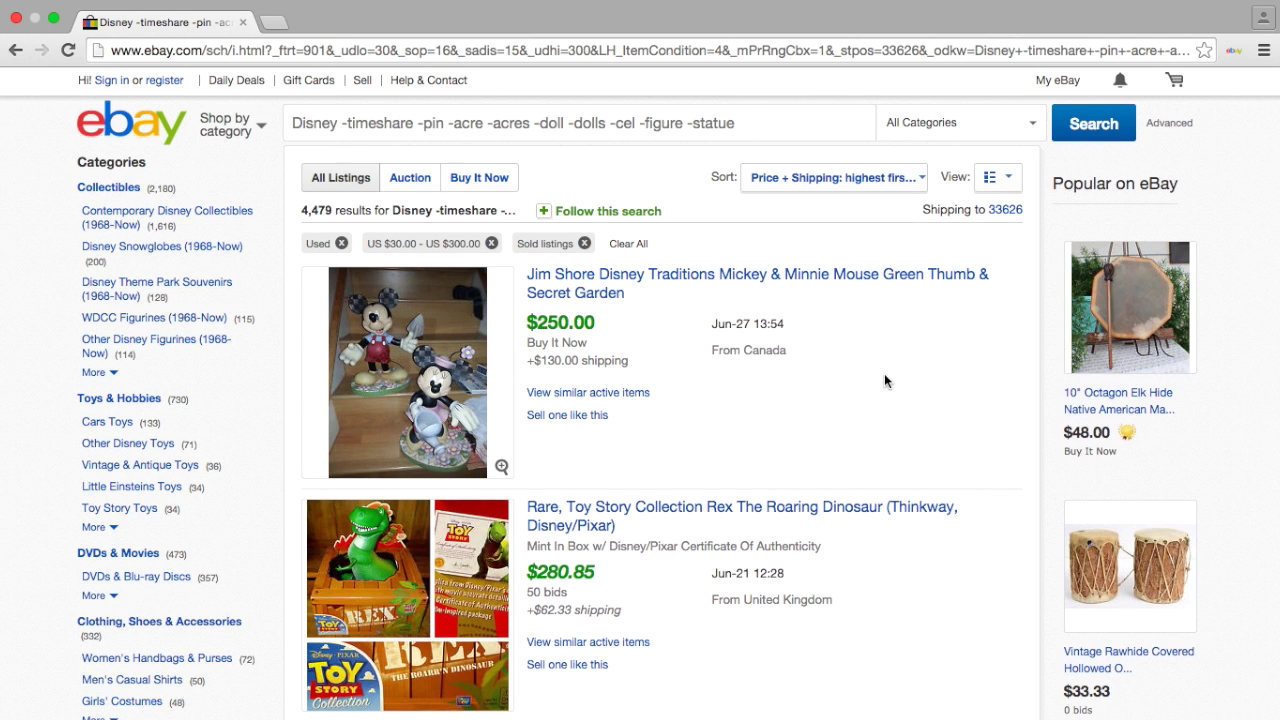
{"action": "scroll", "coordinate": [884, 375], "scroll_direction": "down", "scroll_amount": 5}
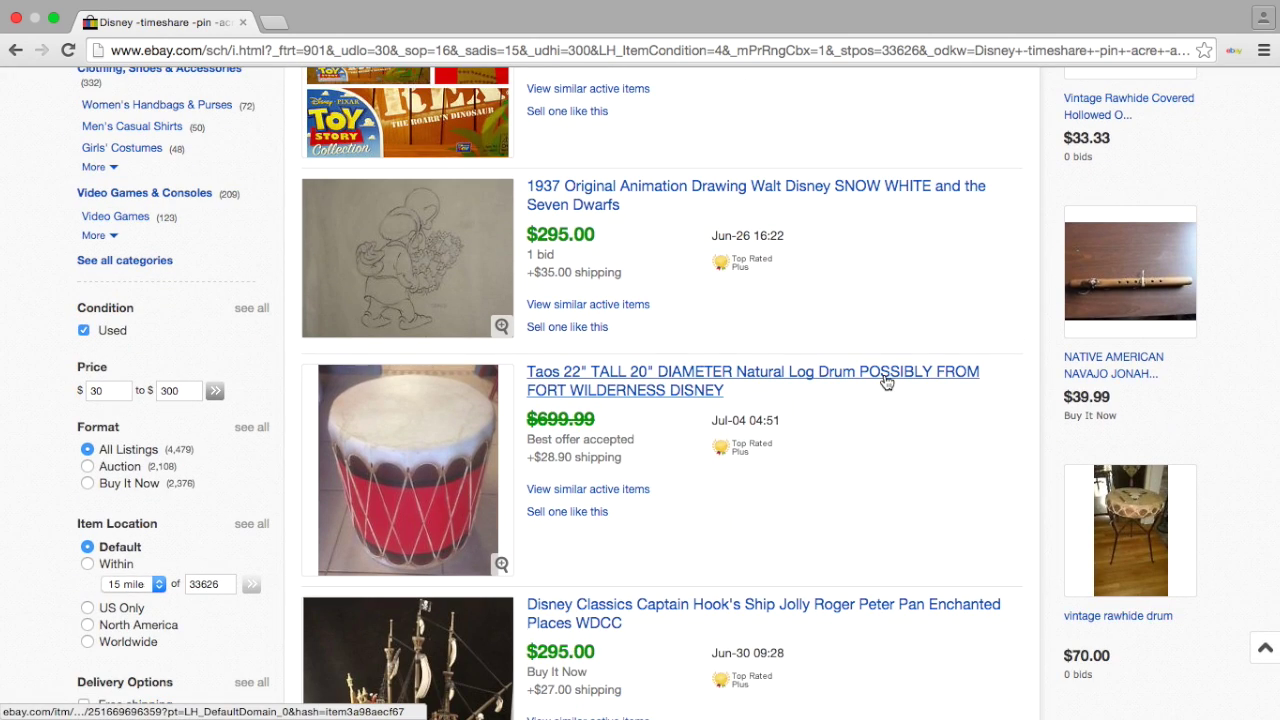
{"action": "scroll", "coordinate": [884, 380], "scroll_direction": "down", "scroll_amount": 4}
{"action": "scroll", "coordinate": [884, 380], "scroll_direction": "up", "scroll_amount": 3}
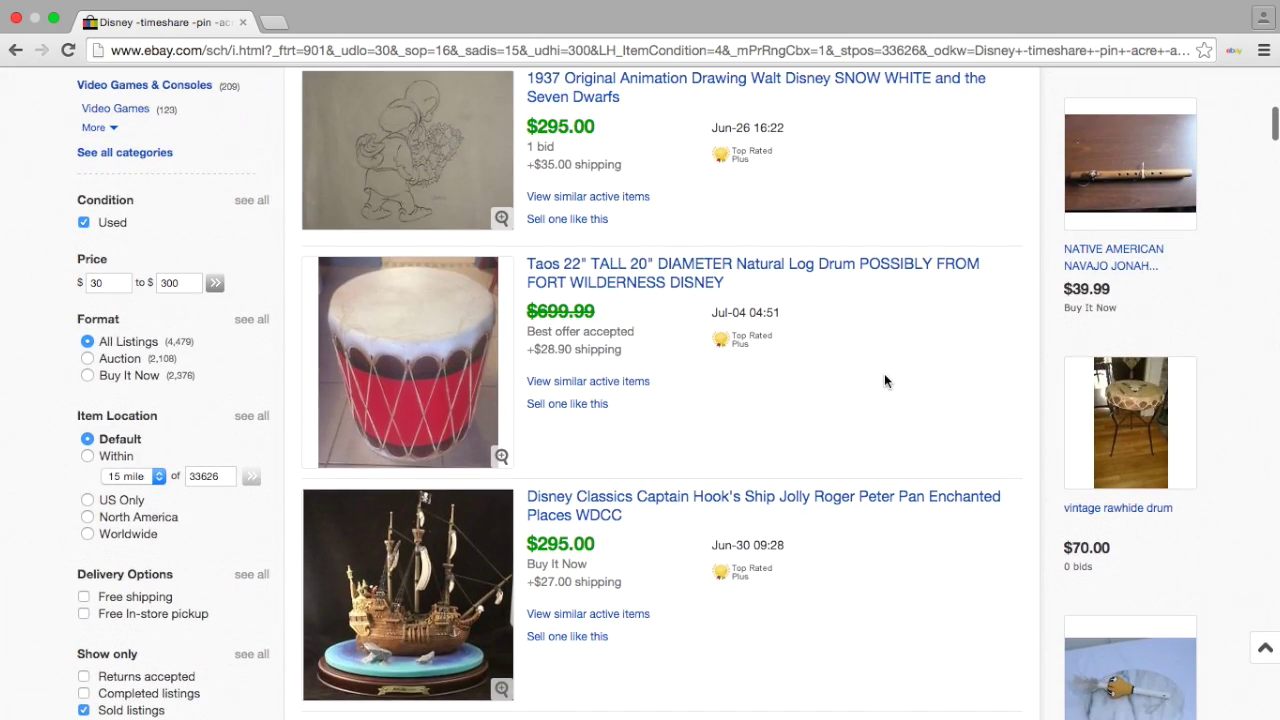
{"action": "scroll", "coordinate": [884, 380], "scroll_direction": "up", "scroll_amount": 1}
{"action": "scroll", "coordinate": [884, 380], "scroll_direction": "down", "scroll_amount": 5}
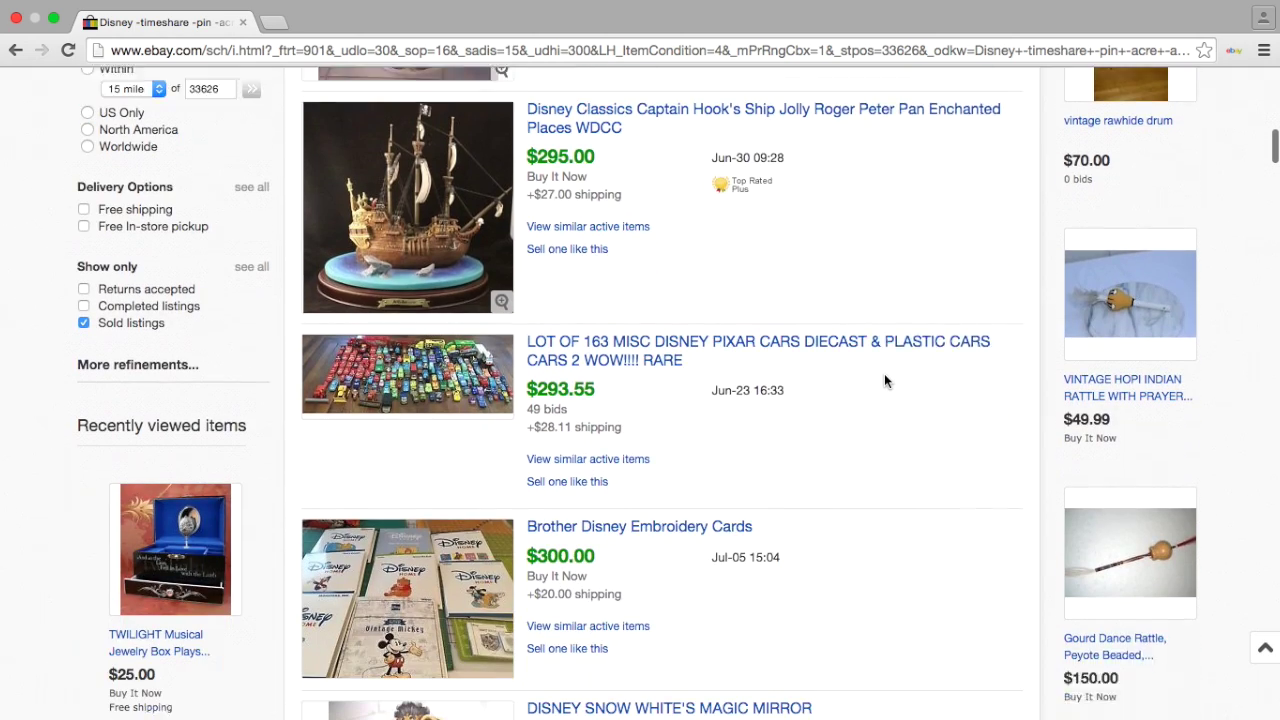
{"action": "scroll", "coordinate": [884, 381], "scroll_direction": "down", "scroll_amount": 2}
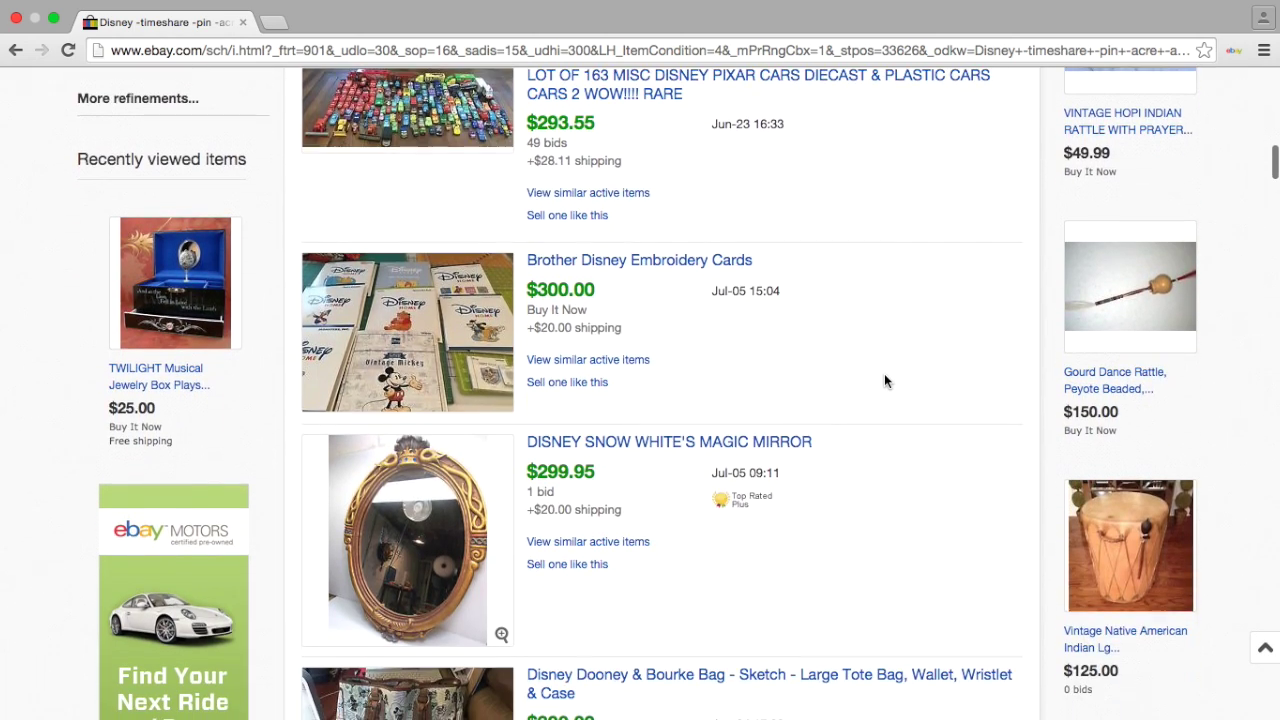
{"action": "scroll", "coordinate": [884, 381], "scroll_direction": "down", "scroll_amount": 2}
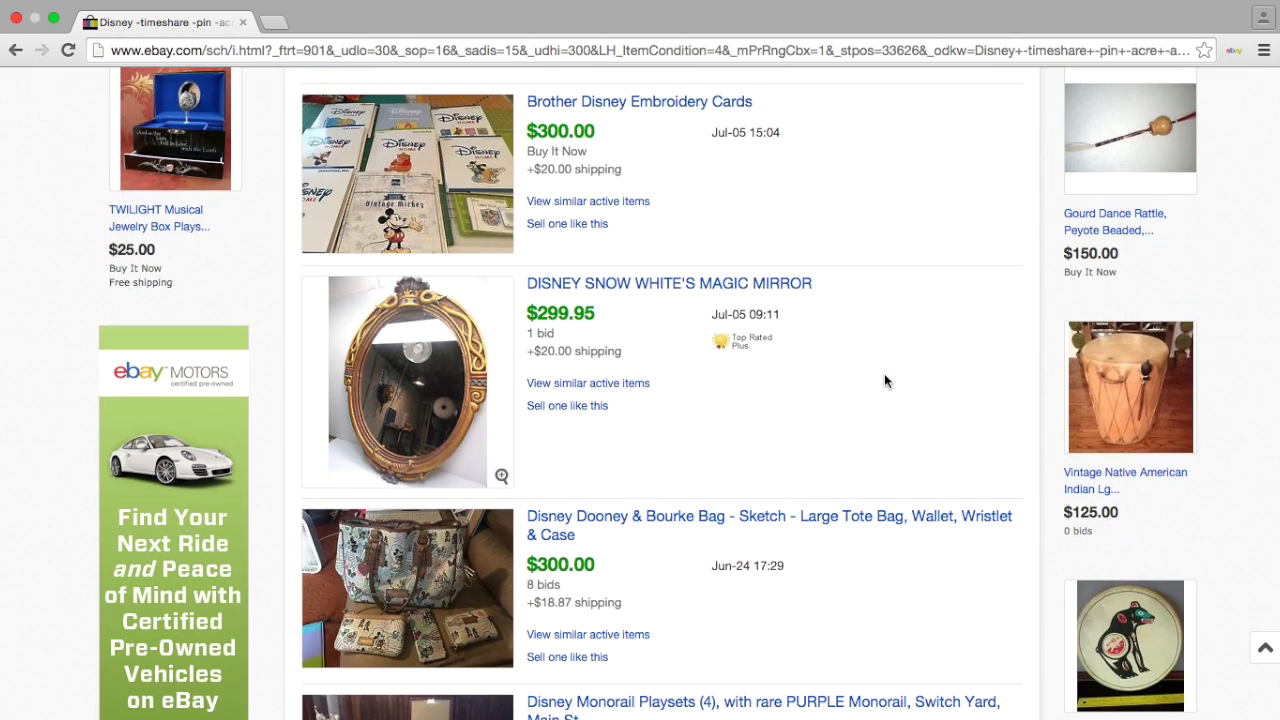
{"action": "left_click", "coordinate": [695, 287]}
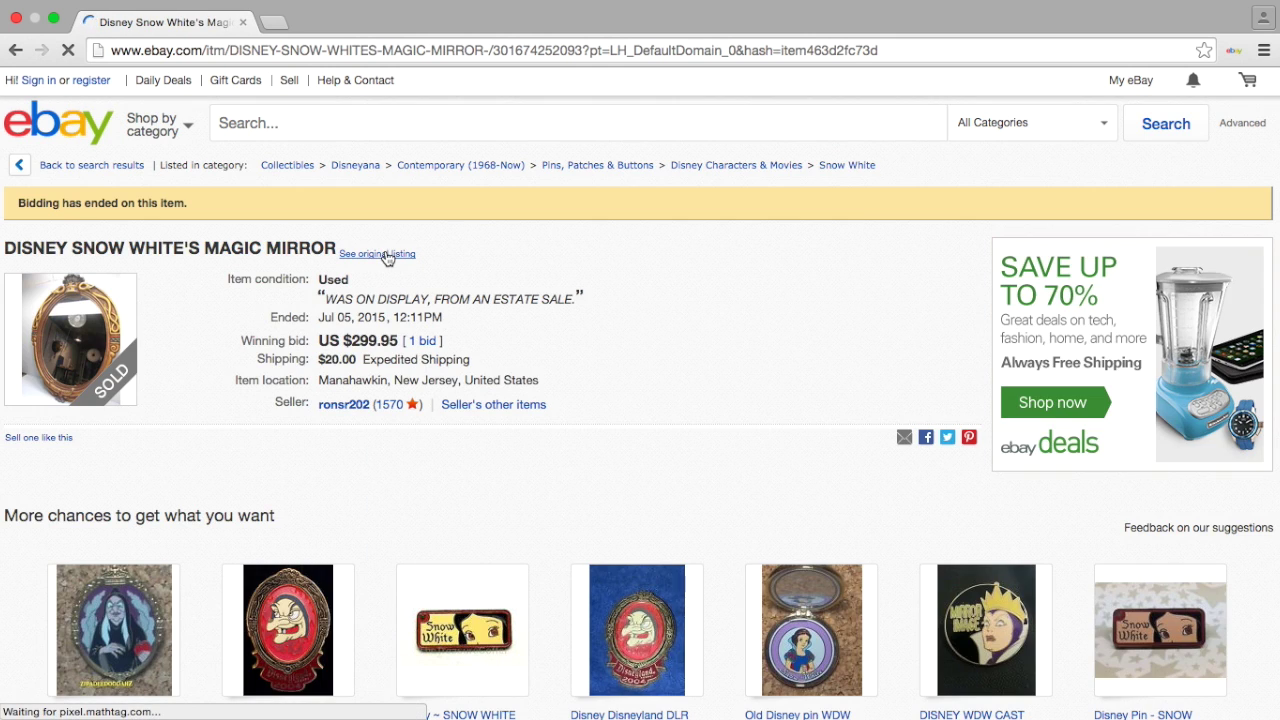
{"action": "left_click", "coordinate": [389, 255]}
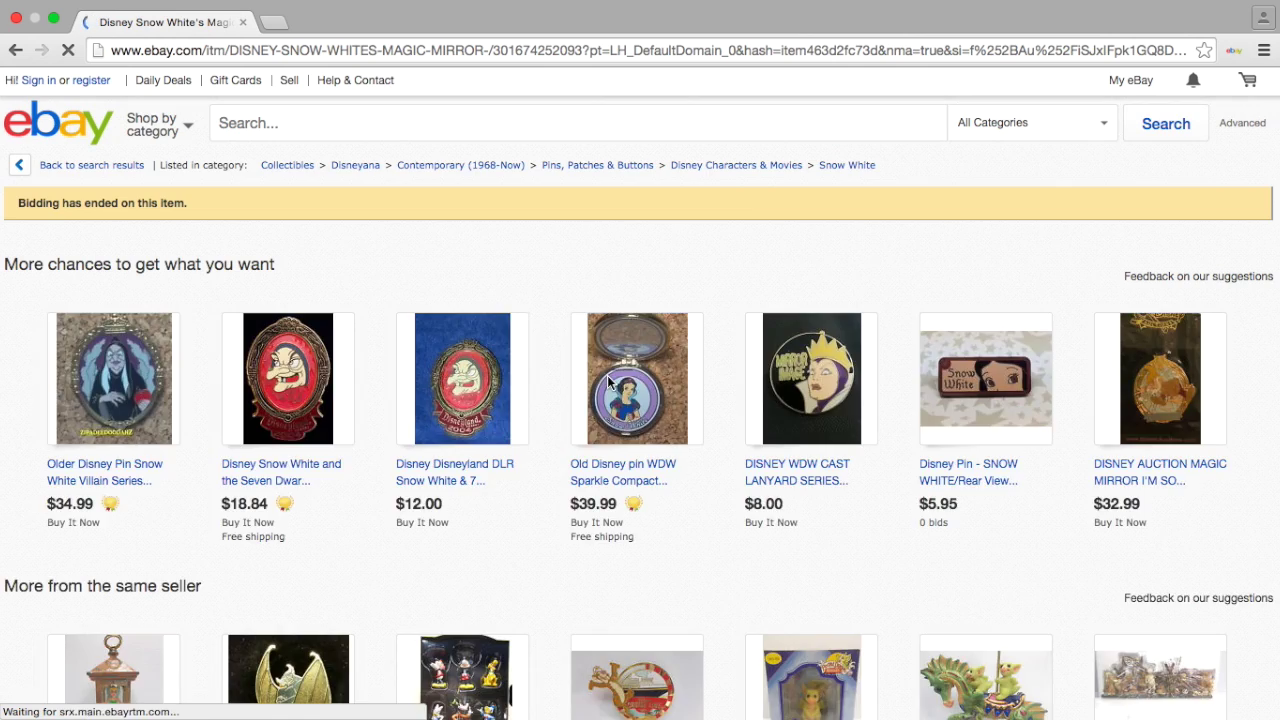
{"action": "scroll", "coordinate": [607, 378], "scroll_direction": "down", "scroll_amount": 9}
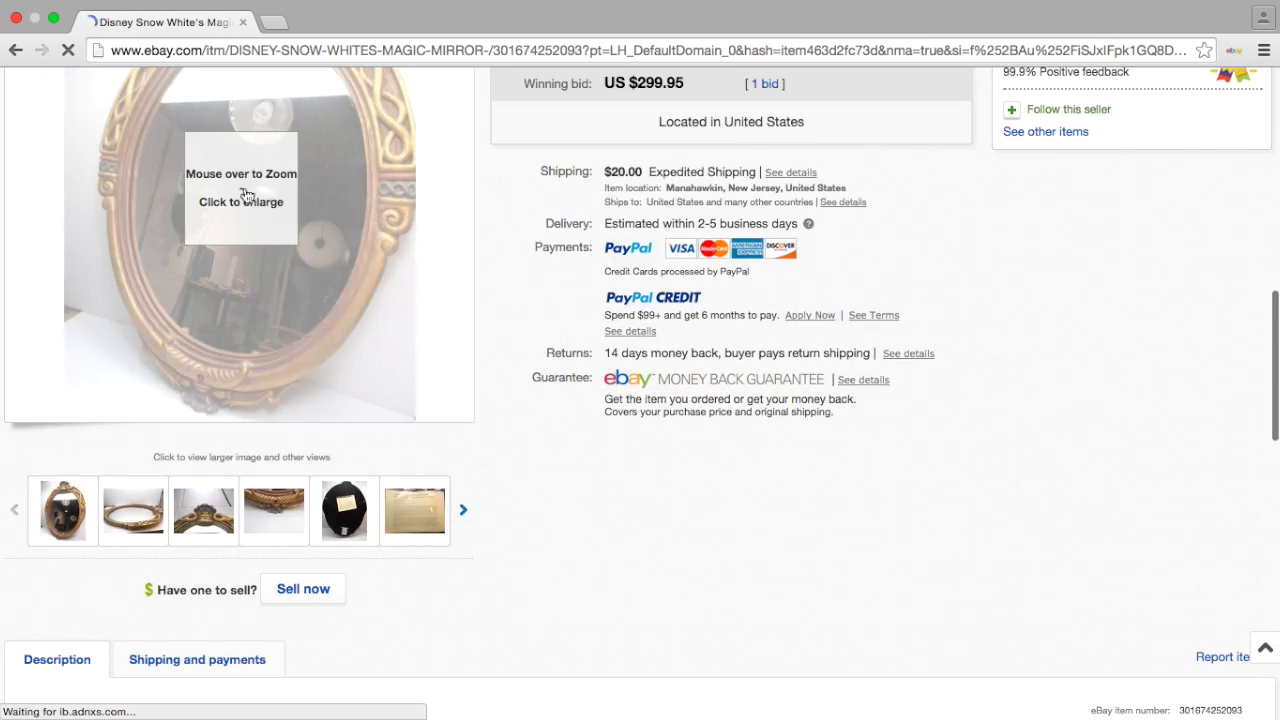
{"action": "mouse_move", "coordinate": [240, 320]}
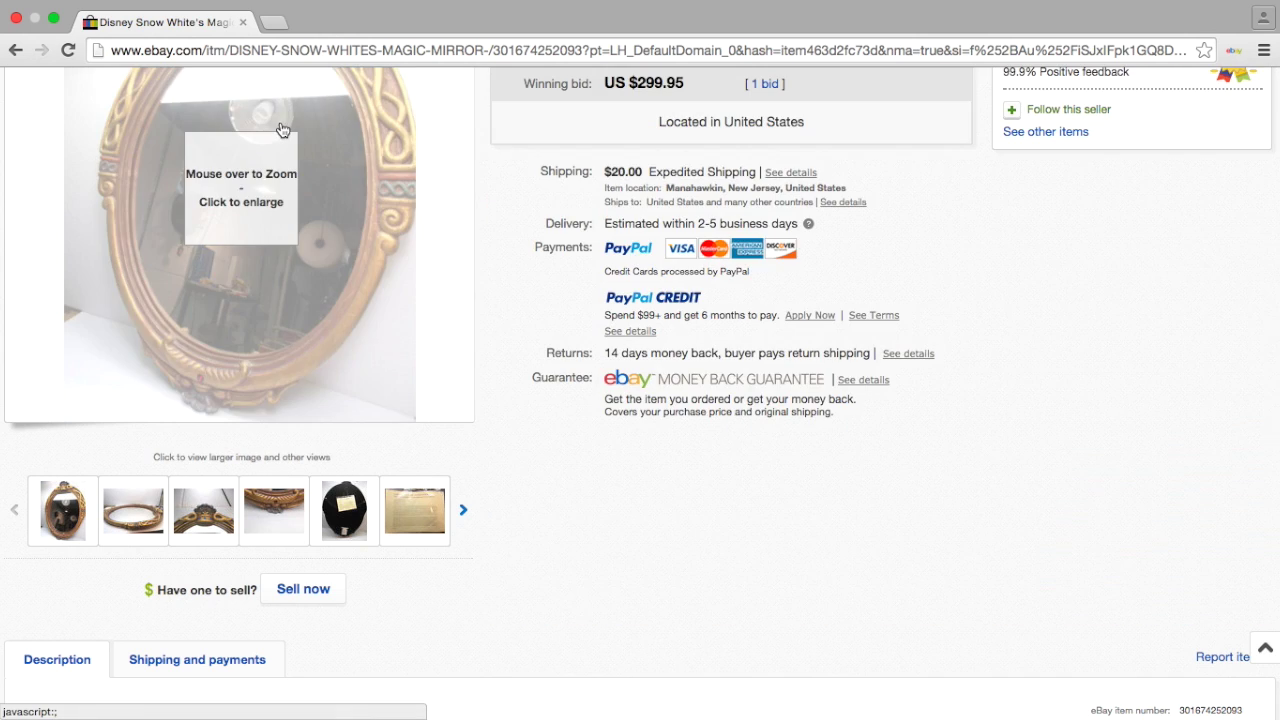
{"action": "scroll", "coordinate": [270, 160], "scroll_direction": "up", "scroll_amount": 2}
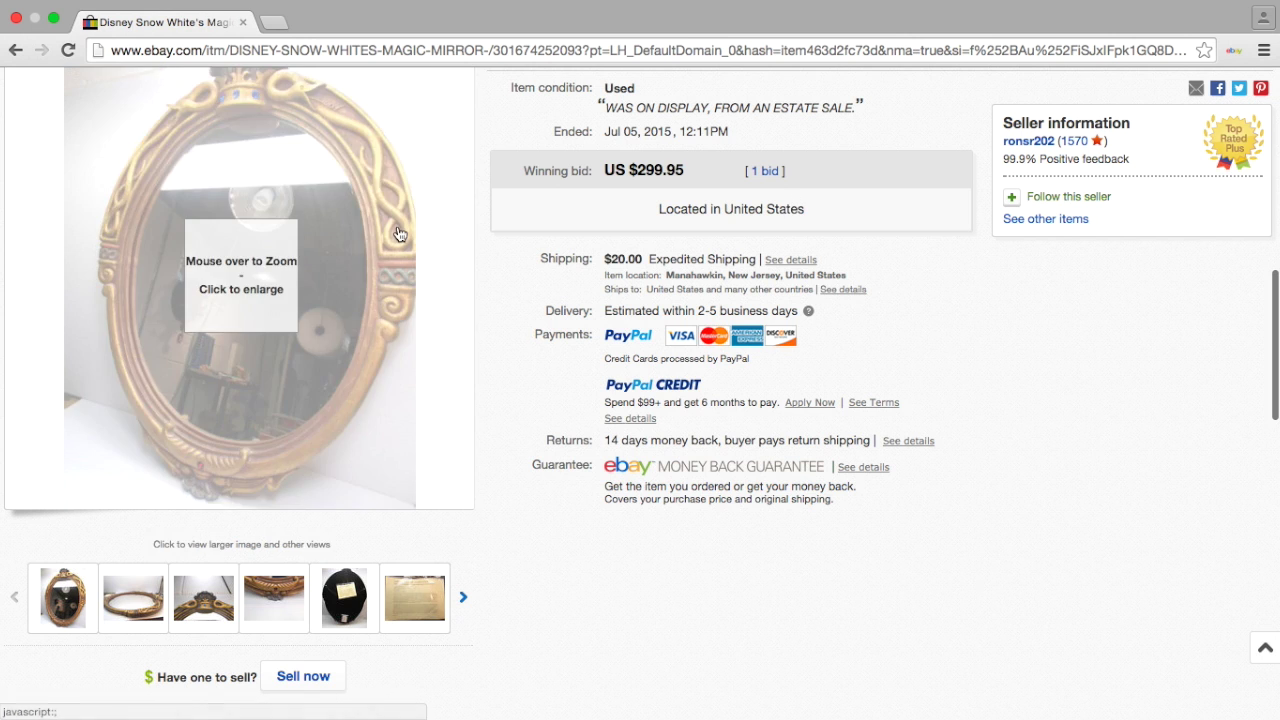
{"action": "mouse_move", "coordinate": [368, 612]}
{"action": "mouse_move", "coordinate": [271, 240]}
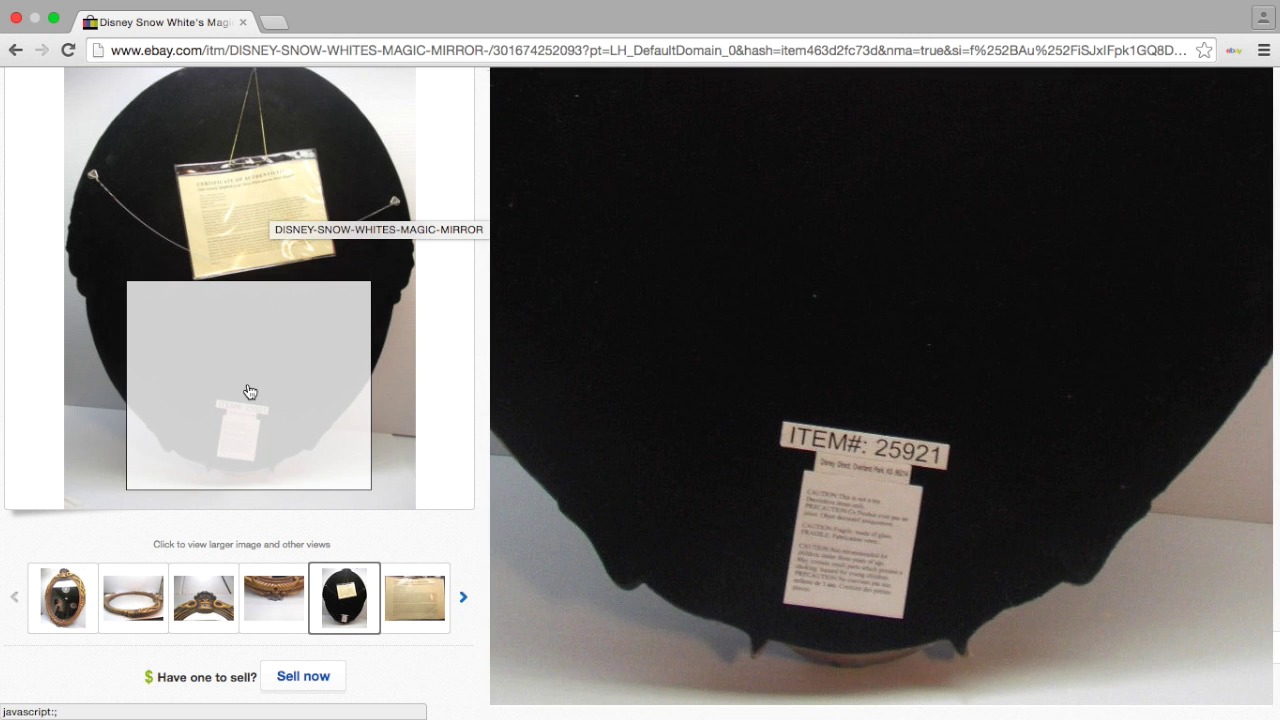
{"action": "mouse_move", "coordinate": [420, 590]}
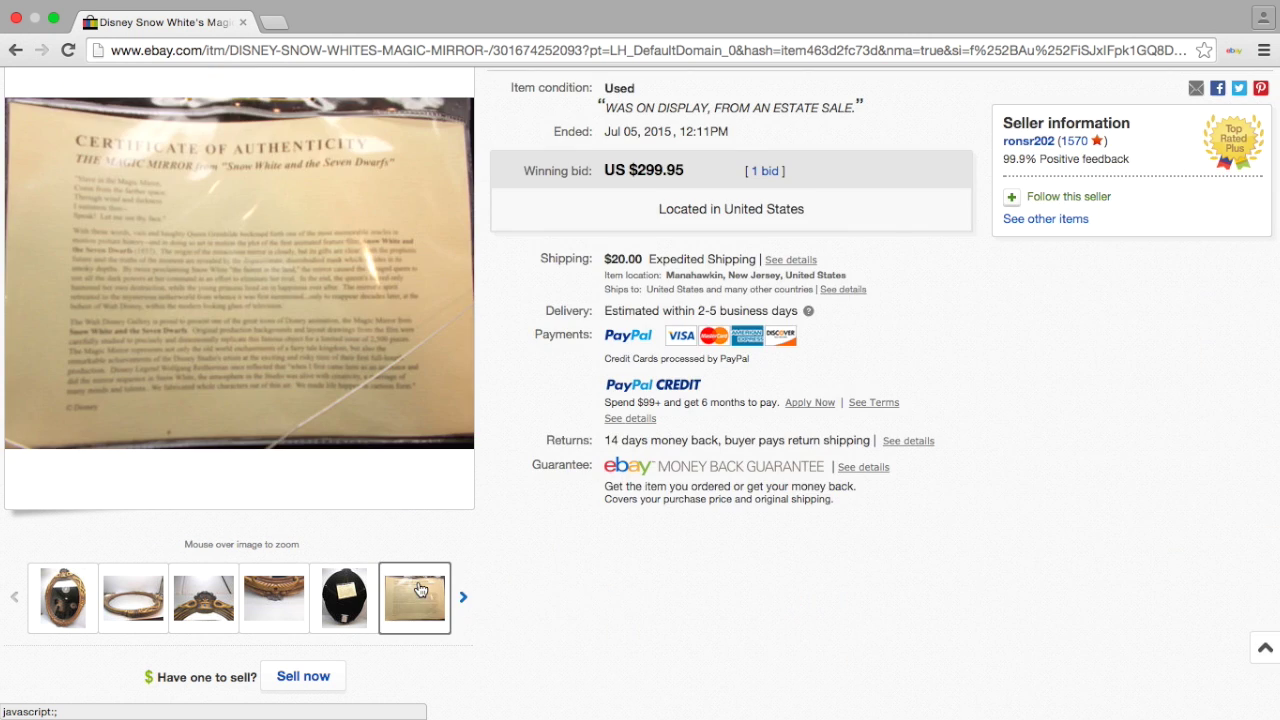
{"action": "mouse_move", "coordinate": [266, 197]}
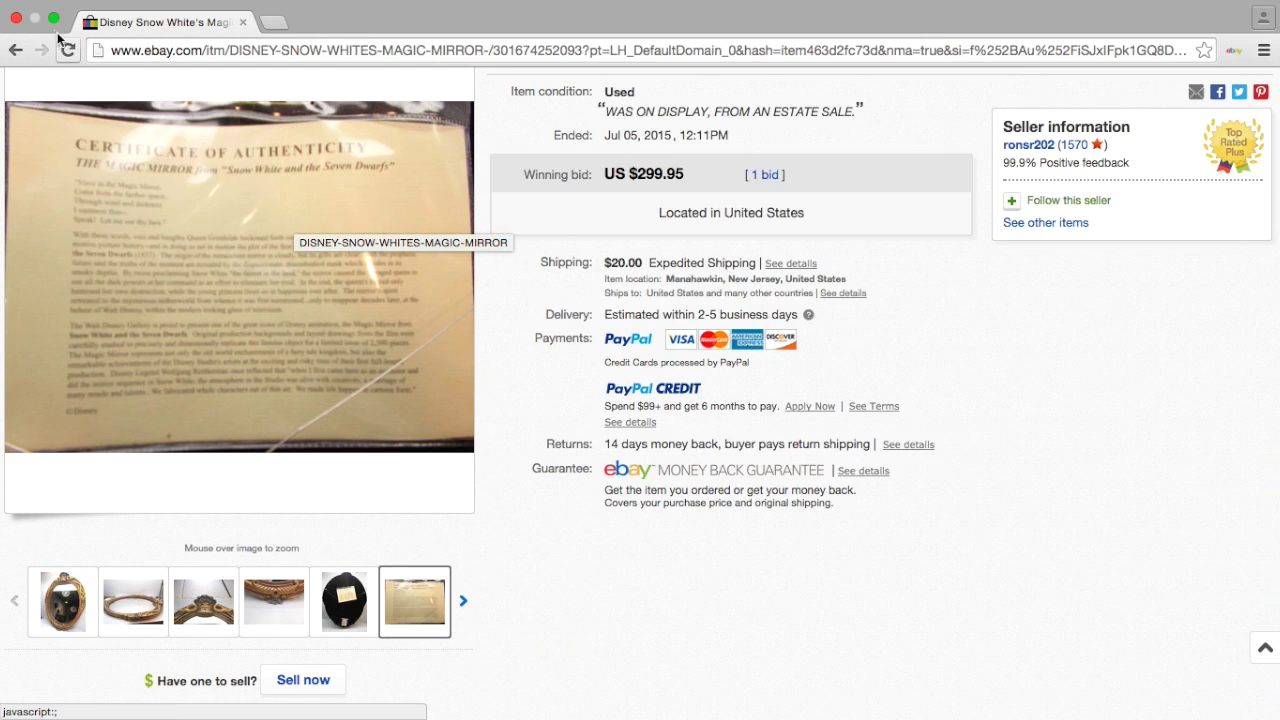
{"action": "left_click", "coordinate": [16, 50]}
{"action": "left_click", "coordinate": [16, 50]}
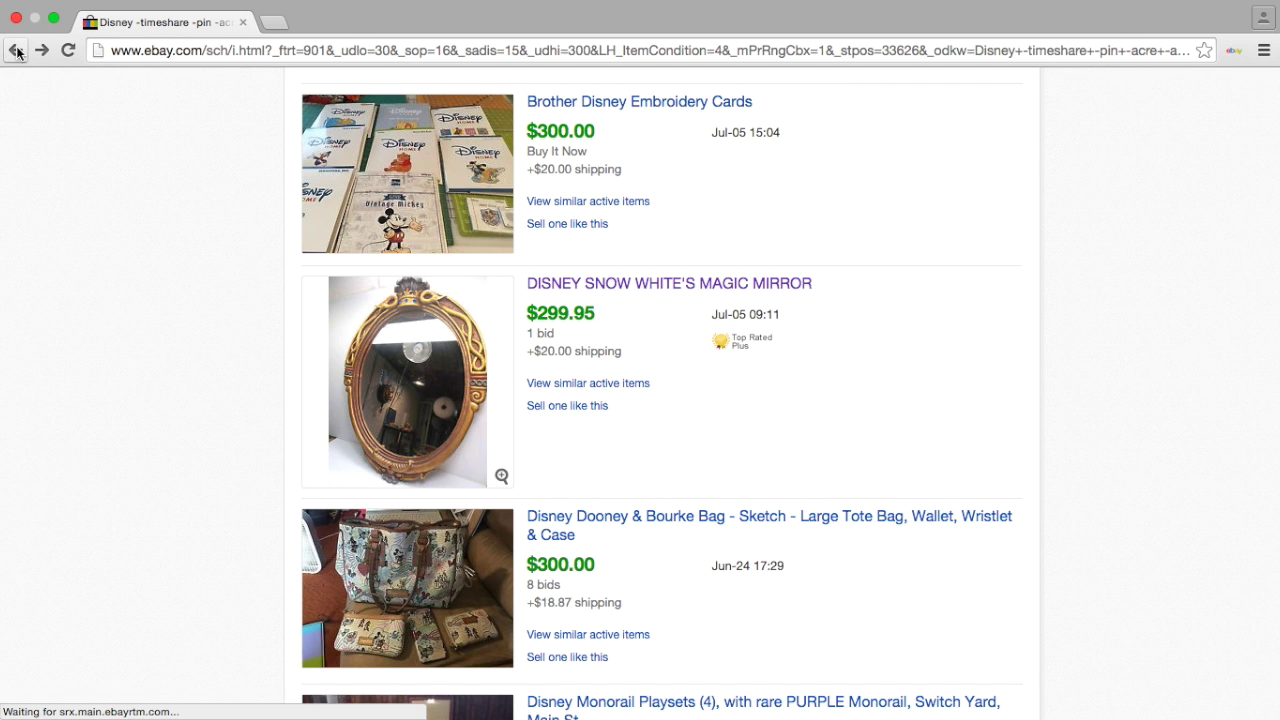
Revisit the Magic Mirror listing, then return to the Disney results and scroll through them
{"action": "left_click", "coordinate": [42, 54]}
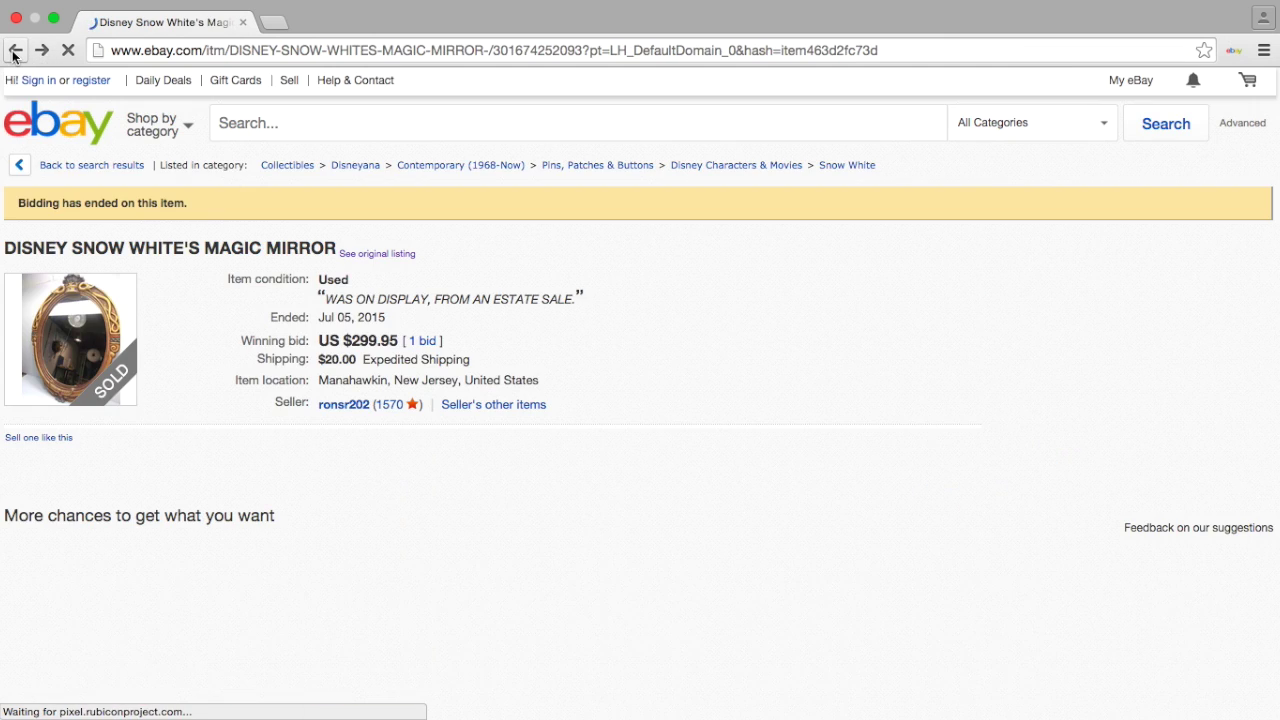
{"action": "left_click", "coordinate": [14, 52]}
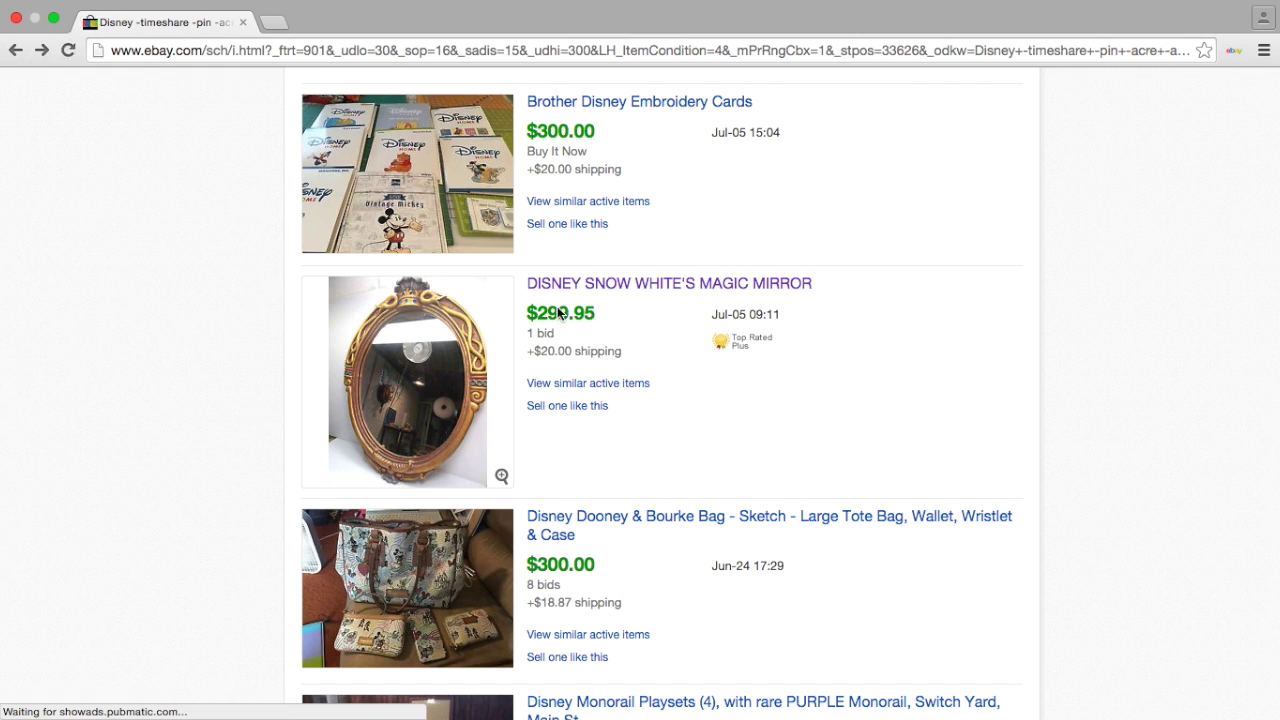
{"action": "scroll", "coordinate": [603, 335], "scroll_direction": "down", "scroll_amount": 3}
{"action": "scroll", "coordinate": [876, 302], "scroll_direction": "down", "scroll_amount": 1}
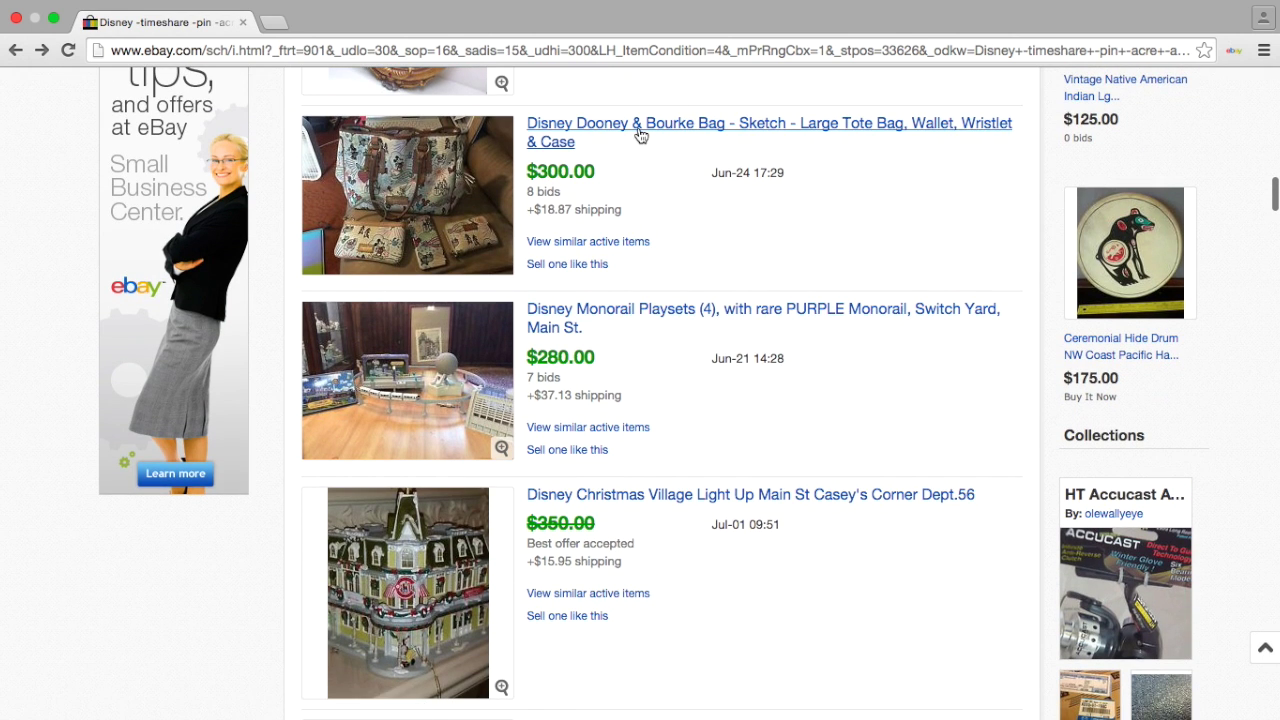
{"action": "scroll", "coordinate": [829, 249], "scroll_direction": "down", "scroll_amount": 1}
{"action": "scroll", "coordinate": [829, 249], "scroll_direction": "down", "scroll_amount": 3}
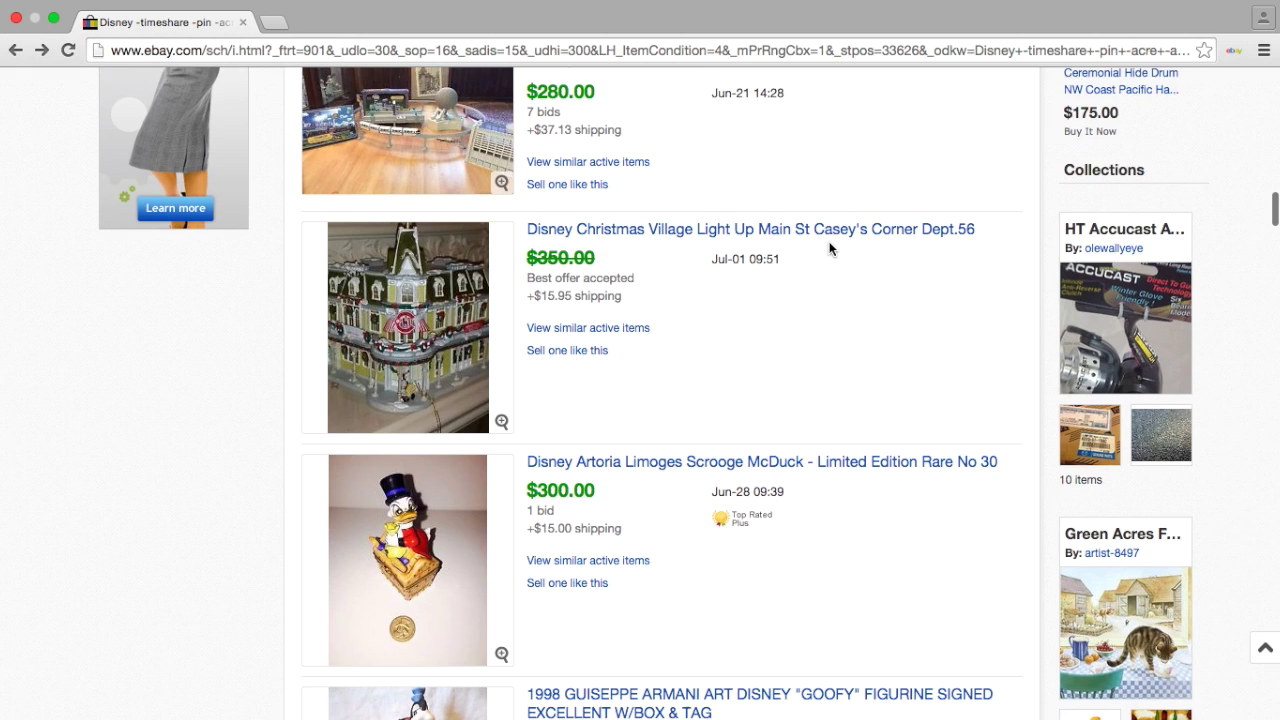
{"action": "scroll", "coordinate": [829, 249], "scroll_direction": "down", "scroll_amount": 3}
{"action": "scroll", "coordinate": [829, 249], "scroll_direction": "down", "scroll_amount": 6}
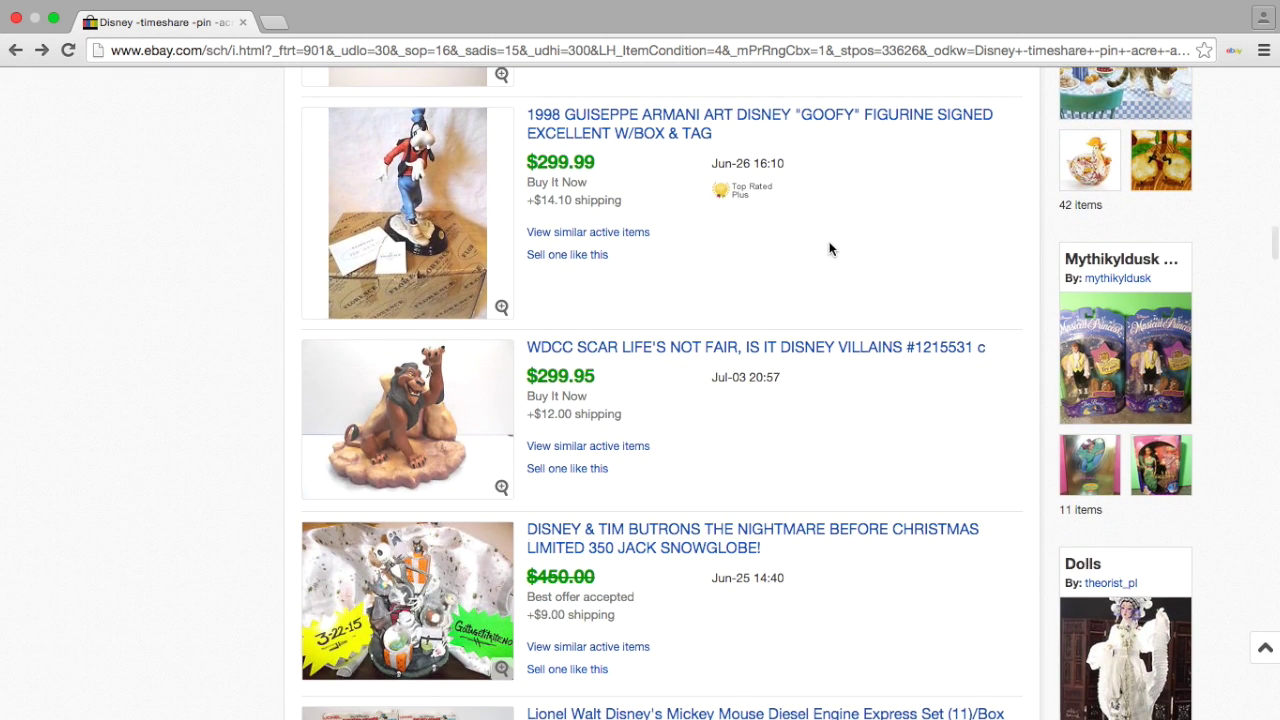
Add -figurine to the Disney search's exclusion words and rerun the search
{"action": "scroll", "coordinate": [603, 143], "scroll_direction": "up", "scroll_amount": 15}
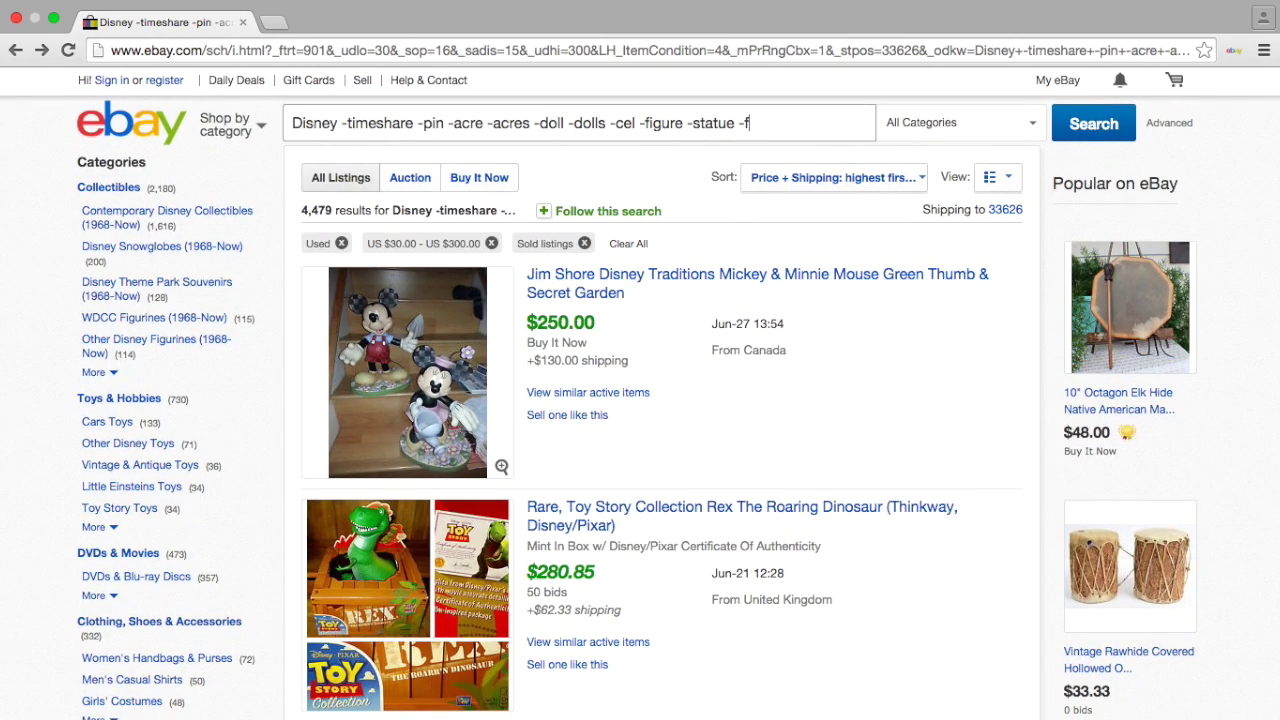
{"action": "type", "text": "e"}
{"action": "key", "text": "Return"}
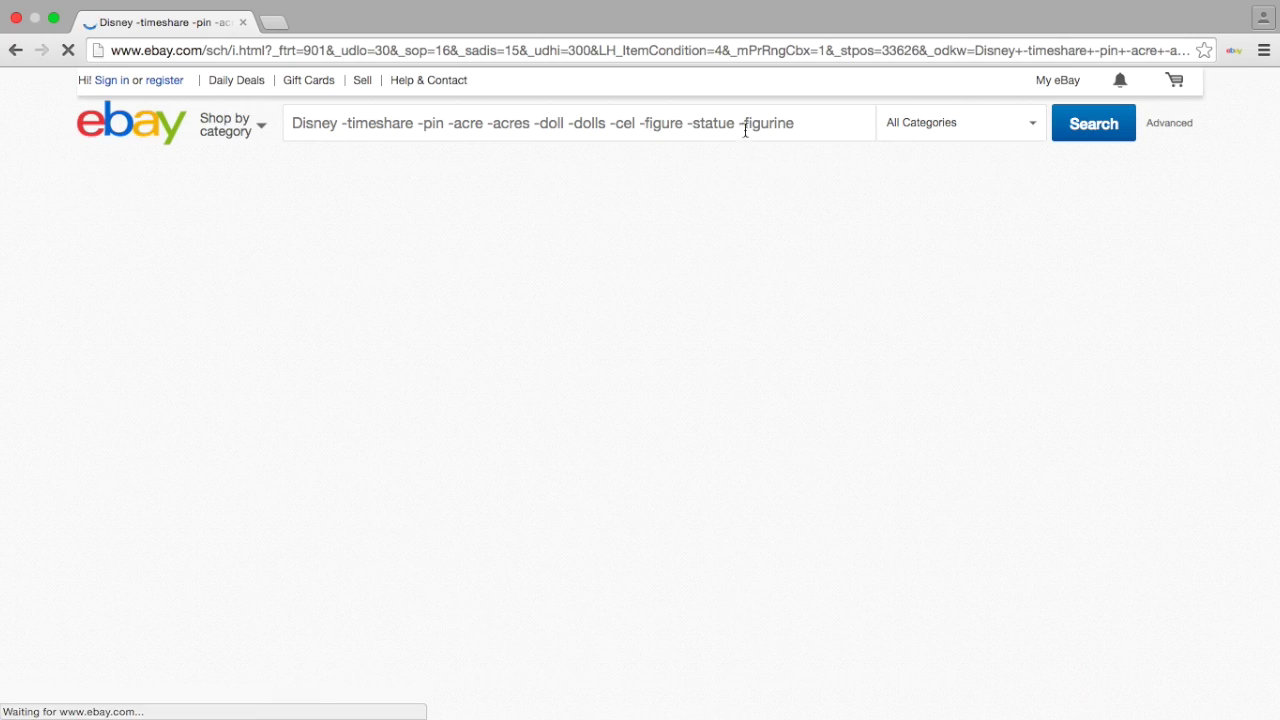